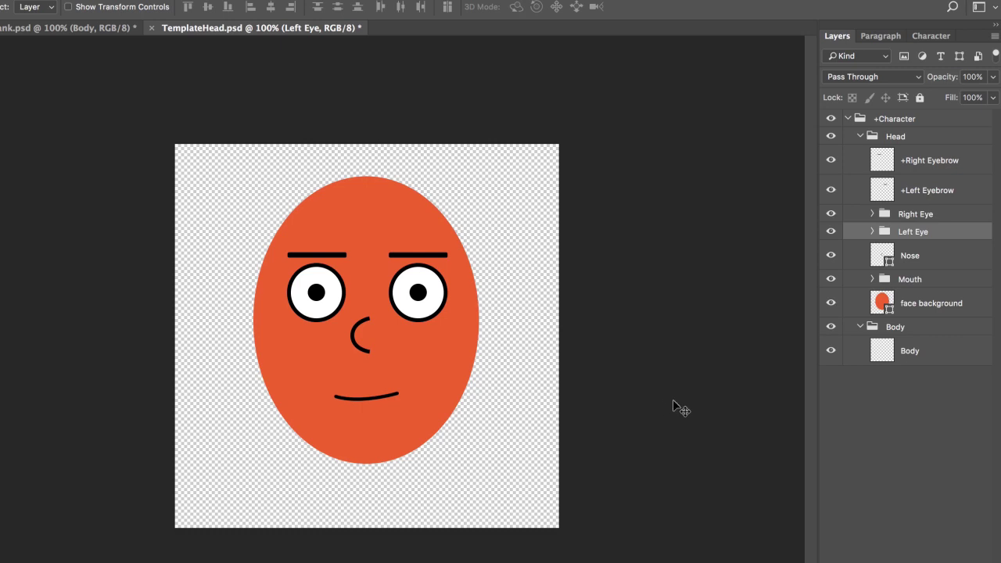
Step: Expand the Right Eye group, then nudge the Left Eyeball off its pupil and undo the move
left_click(872, 214)
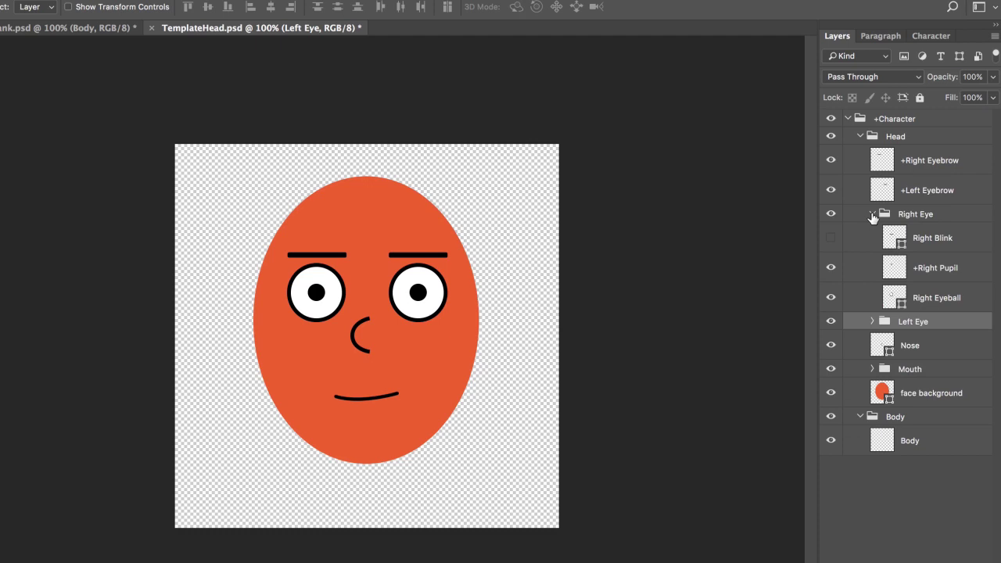
right_click(434, 294)
left_click(496, 295)
left_click_drag(435, 294, 461, 301)
key("super+z")
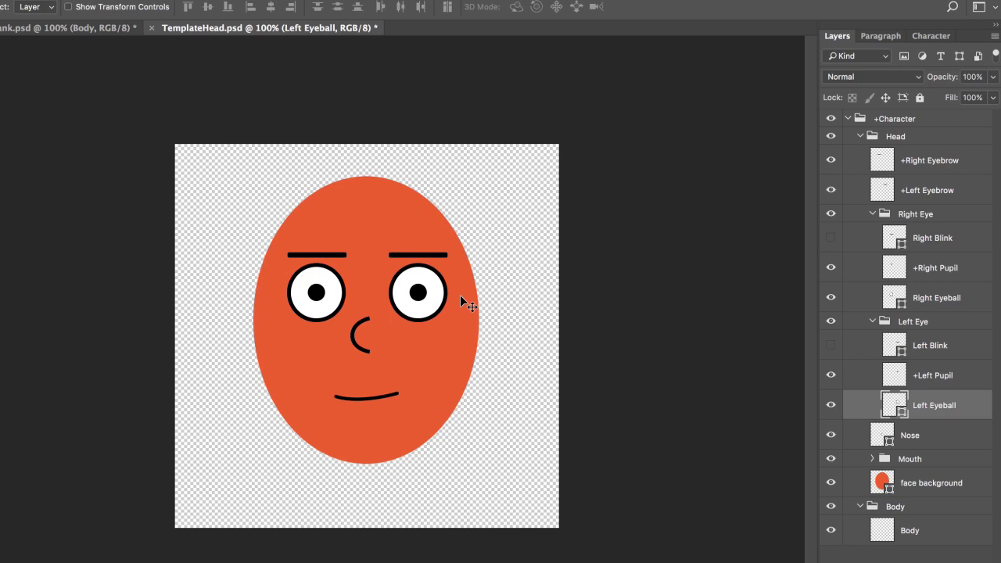
Step: Switch Photoshop to the other open document, the landscape scene with its Camera group
left_click(47, 27)
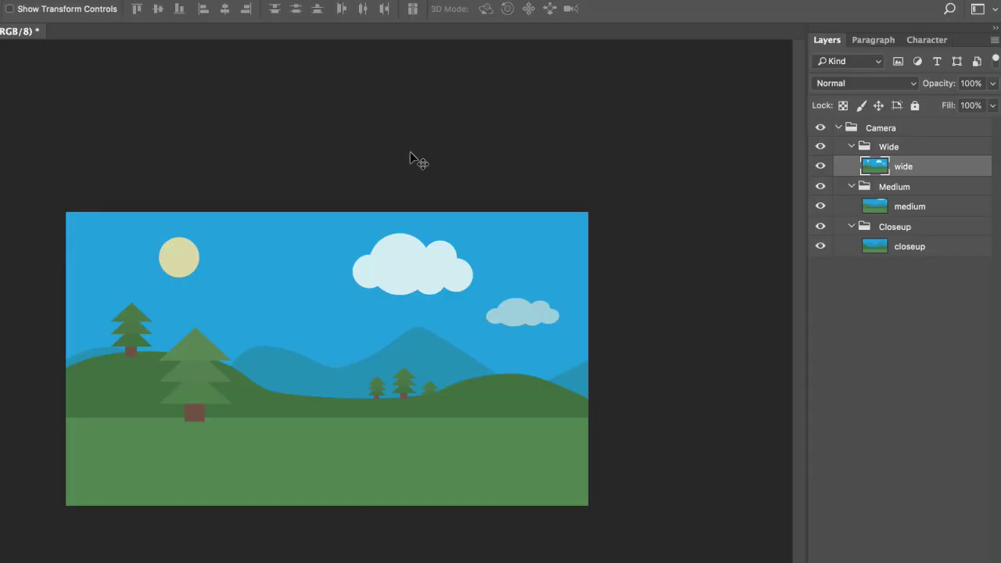
left_click(949, 127)
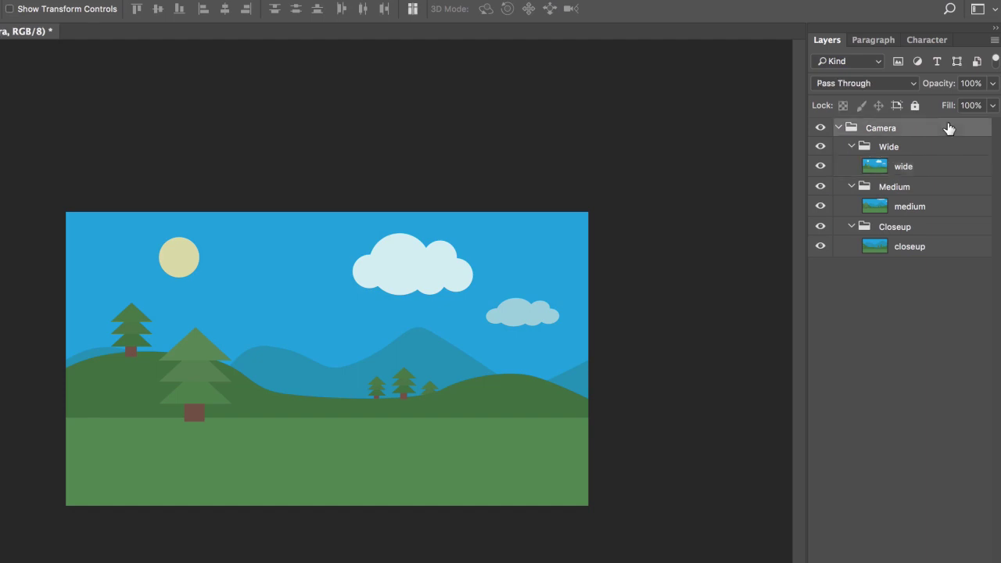
left_click(942, 154)
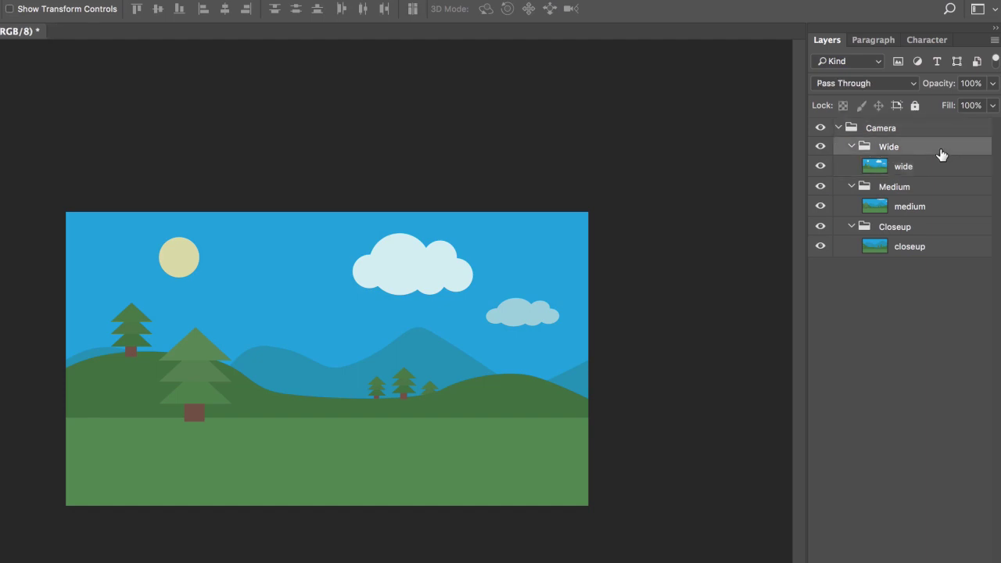
left_click(938, 192)
left_click(930, 233)
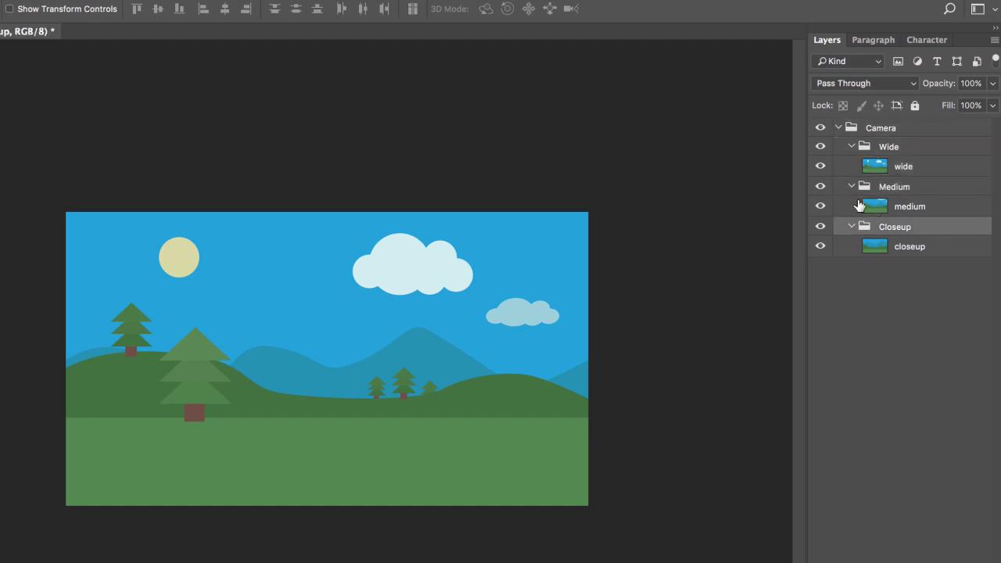
left_click(820, 147)
left_click(820, 187)
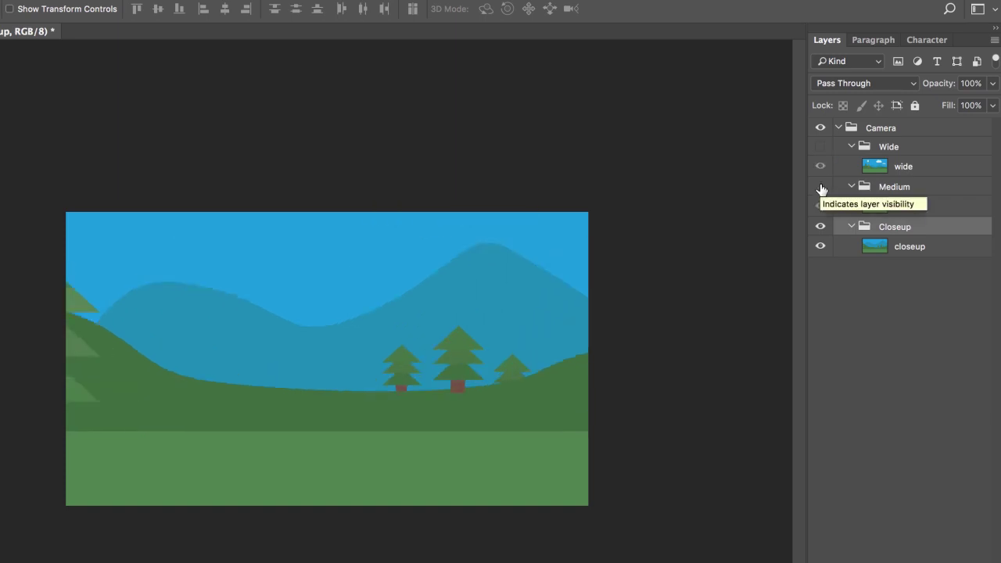
left_click(821, 187)
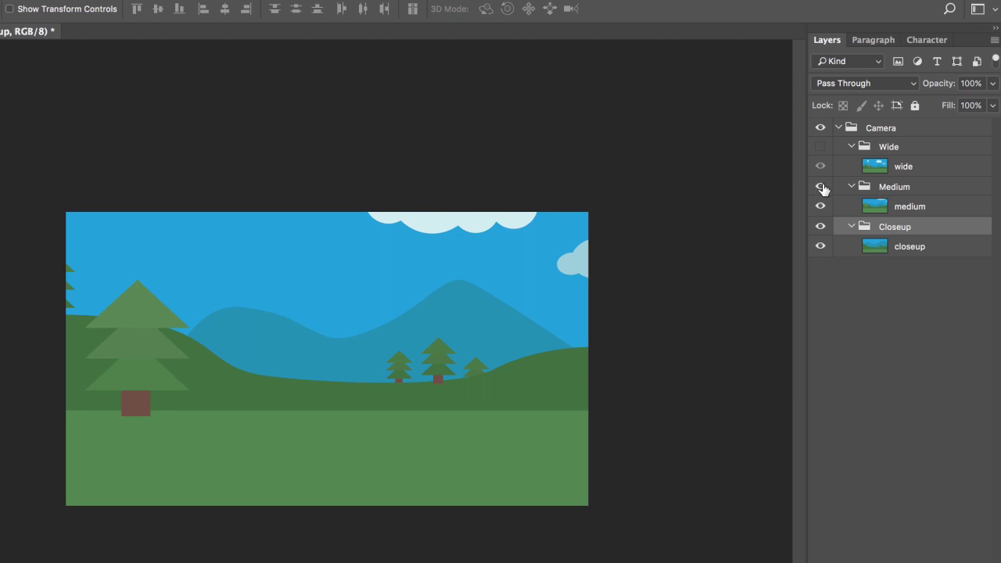
left_click(821, 148)
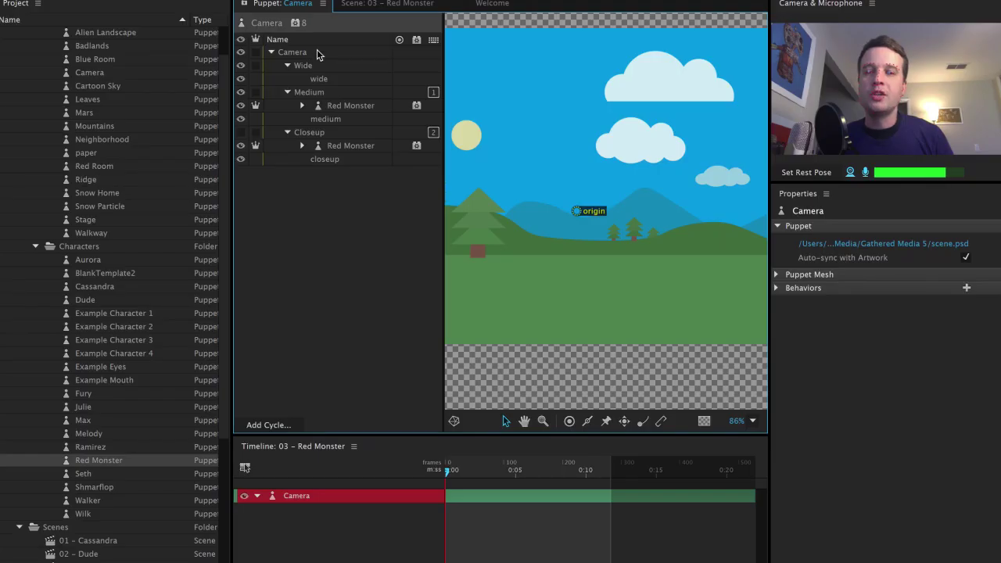
Step: Place the Red Monster puppet inside the Camera puppet's Wide group and begin editing its X scale
left_click(315, 52)
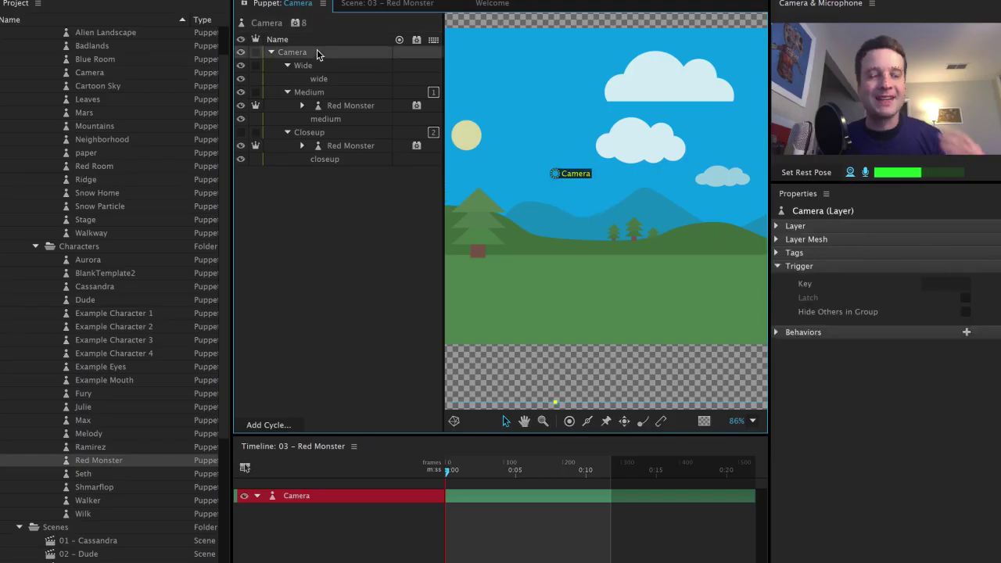
left_click(114, 461)
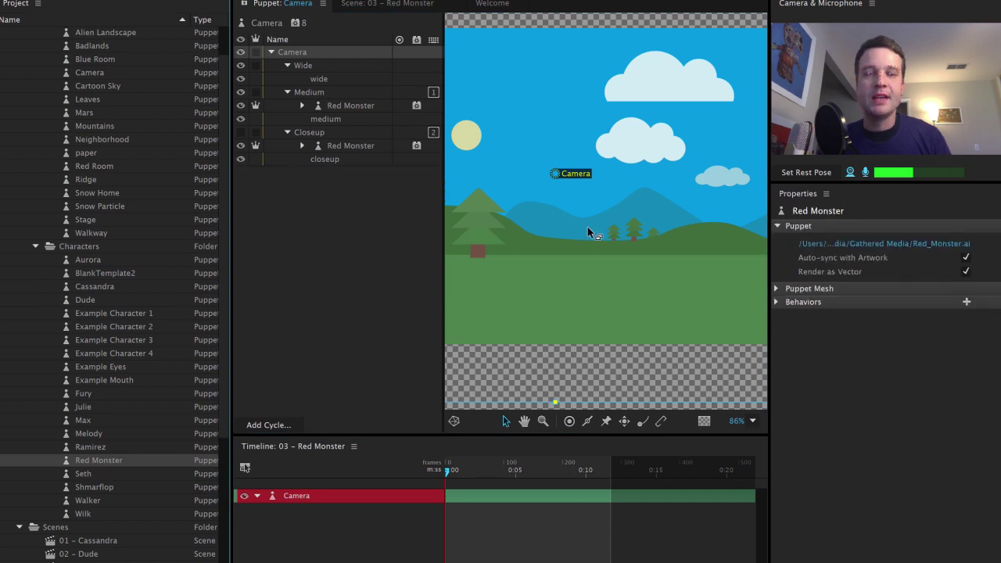
left_click_drag(588, 232, 324, 79)
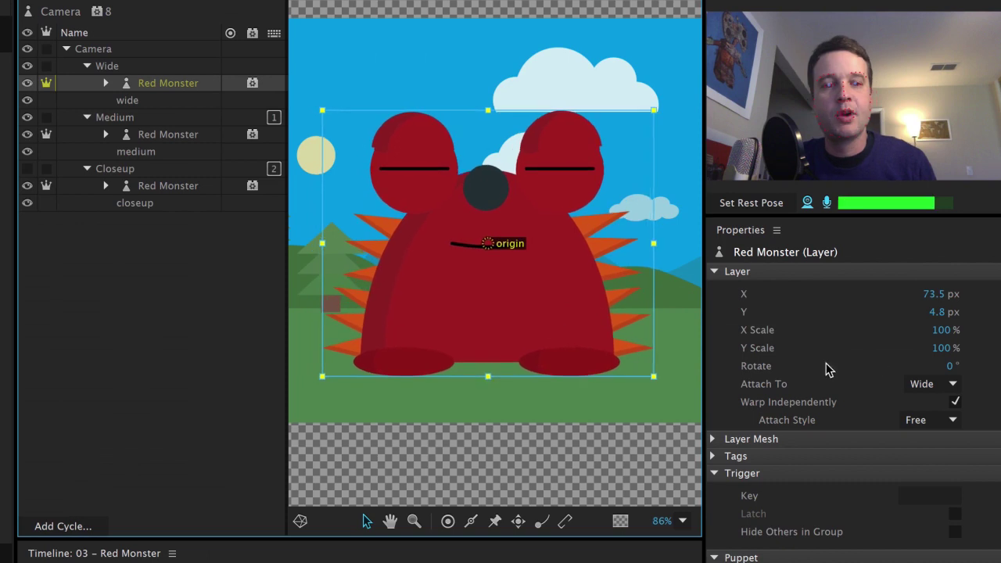
left_click(941, 331)
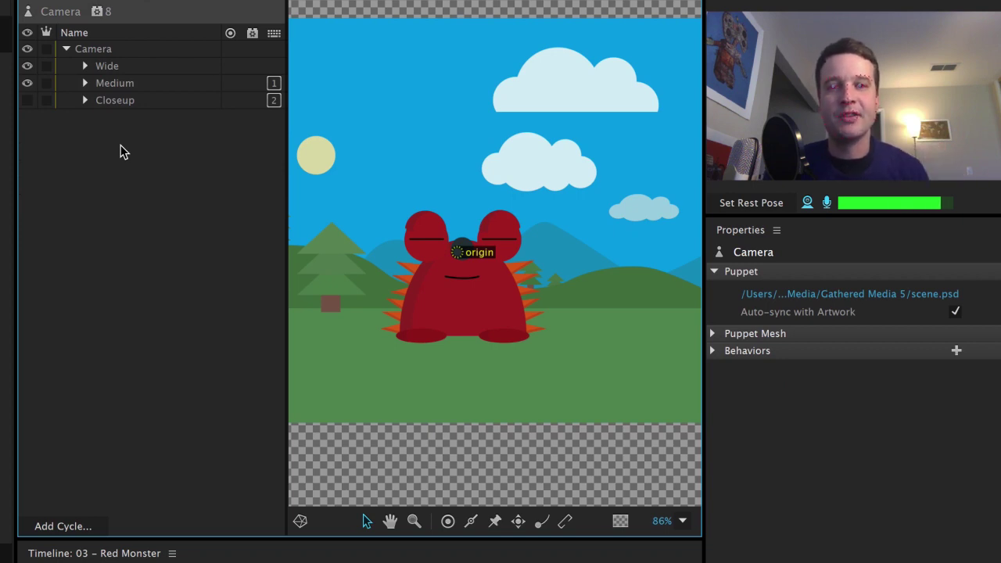
Step: Inspect the Wide, Medium and Closeup shot layers, enabling Latch on the Medium trigger
left_click(123, 65)
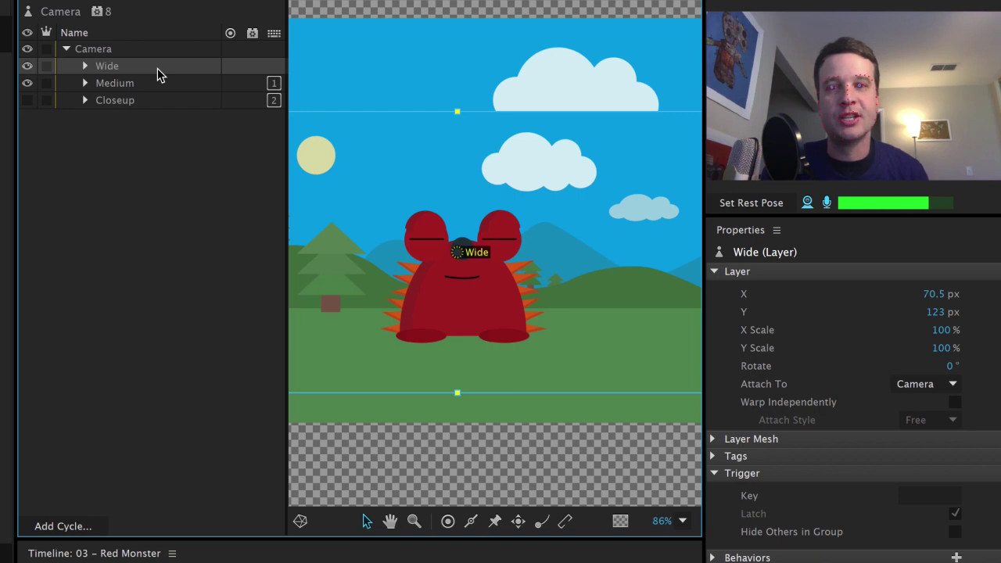
left_click(155, 89)
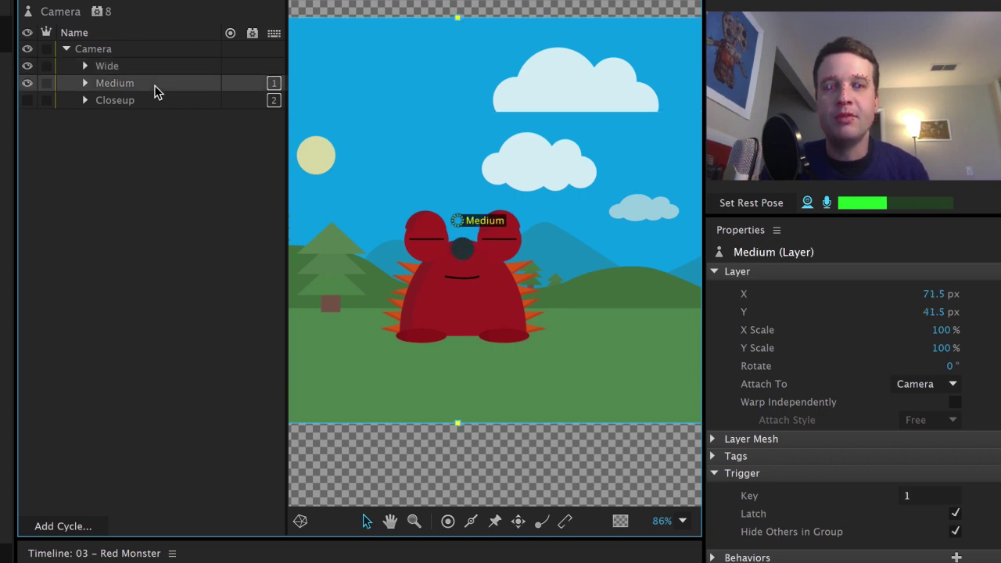
left_click(955, 513)
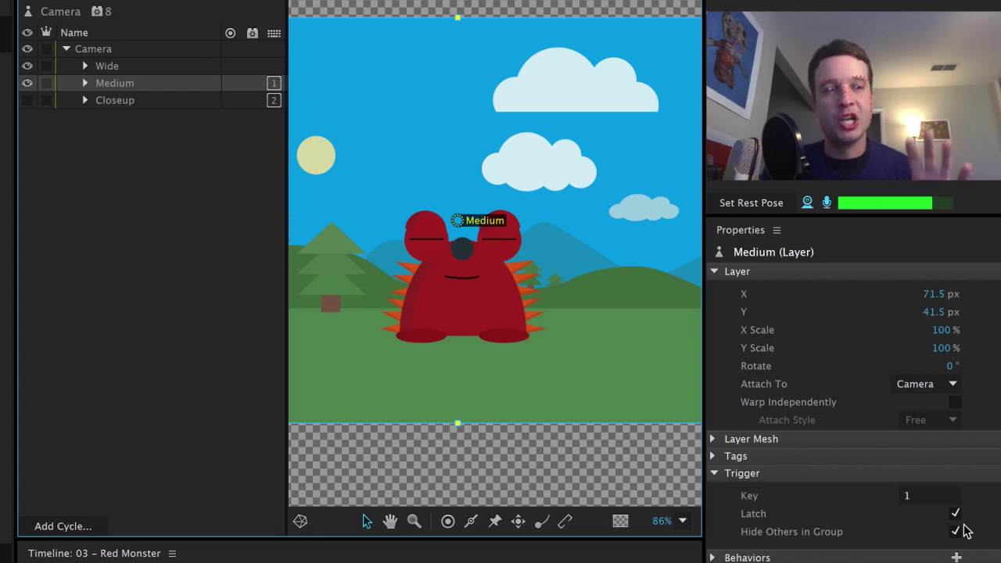
left_click(175, 102)
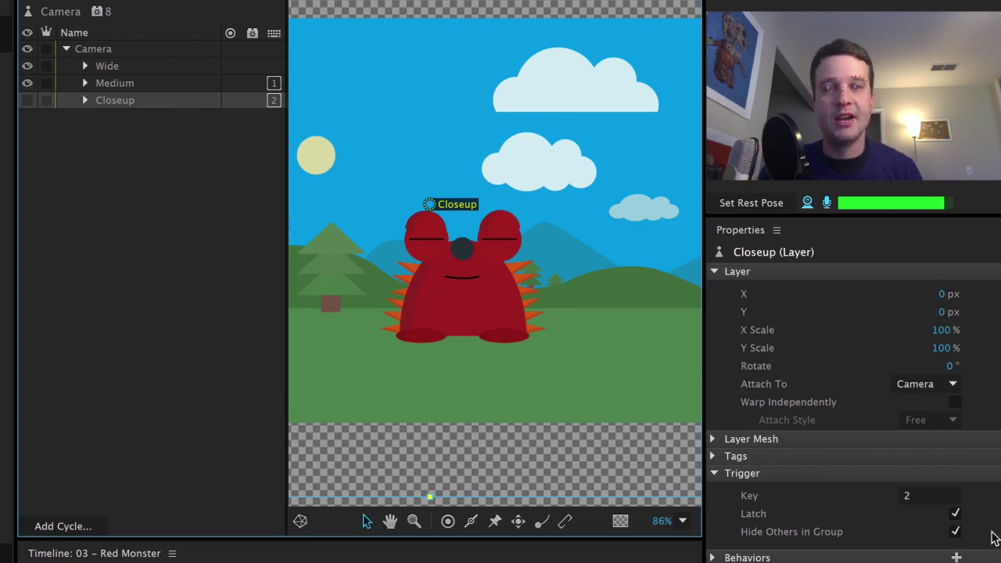
key("super+3")
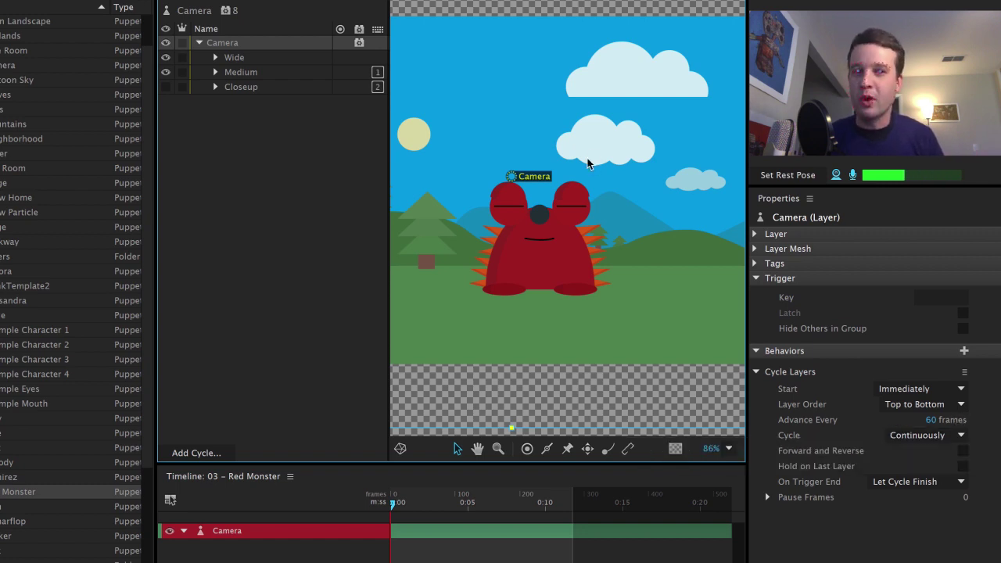
Step: Switch to the Record workspace showing the LOOK Creative HEAD puppet's scene
left_click(362, 1)
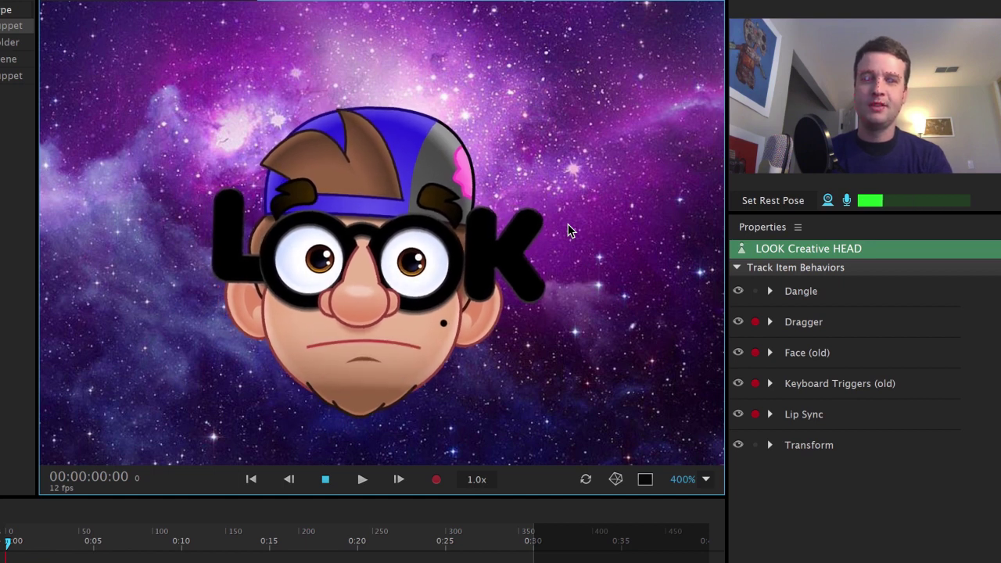
Step: Preview the heart-eyes trigger with H and toggle the devil head on and off with D
key("h")
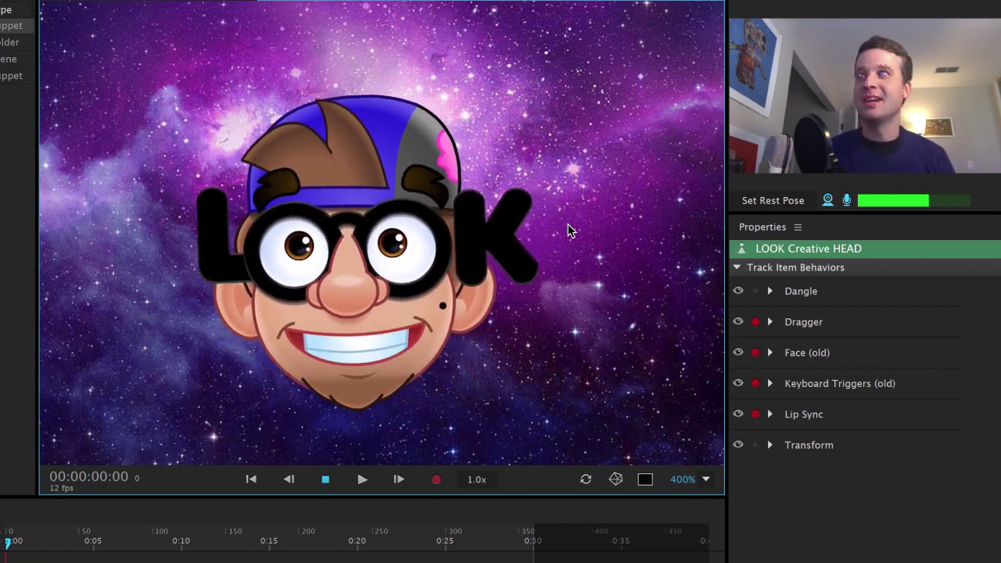
key("d")
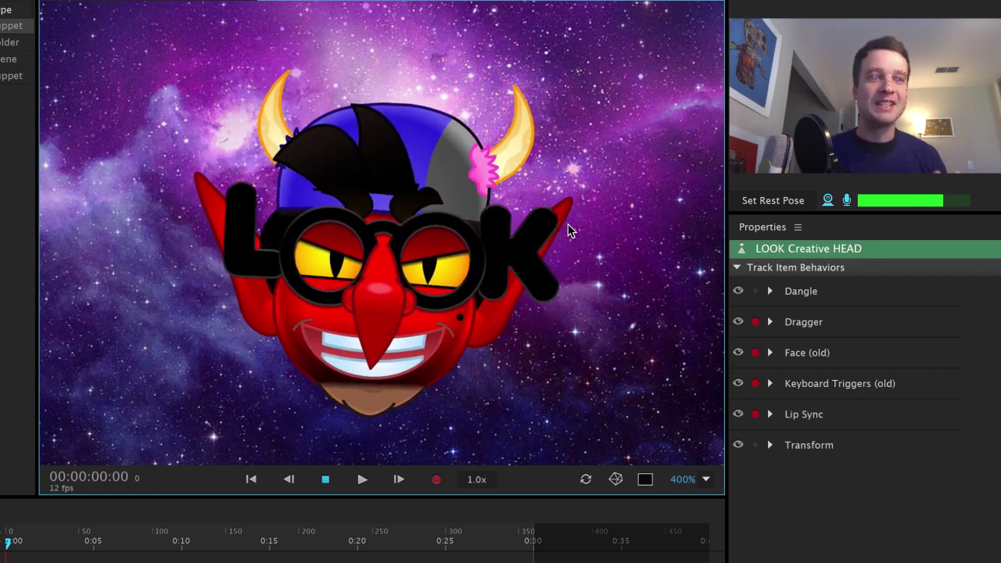
key("d")
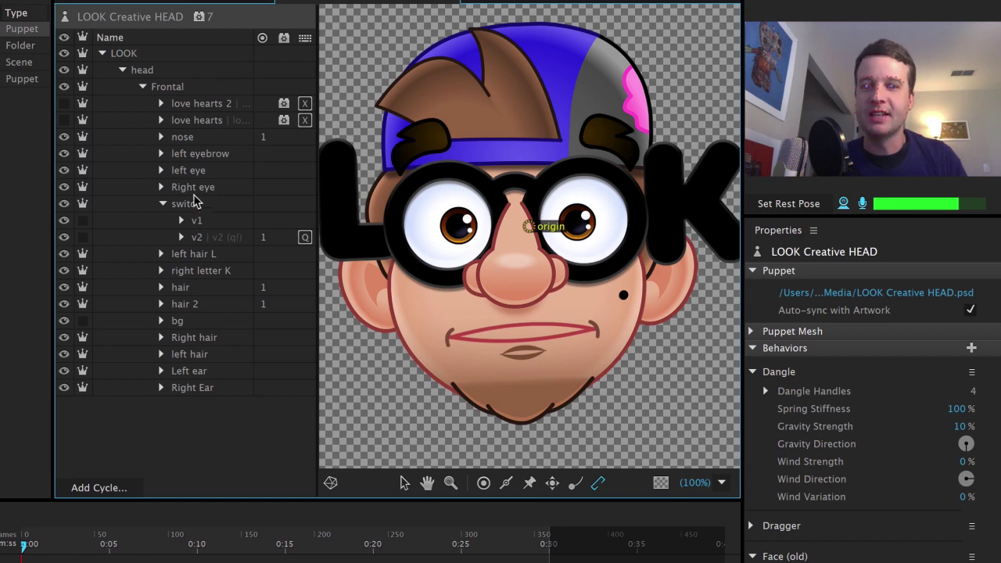
Step: Expand the left eye group and step through its Blush, Bored, sad, Devil, Angry and pupil layers
left_click(161, 171)
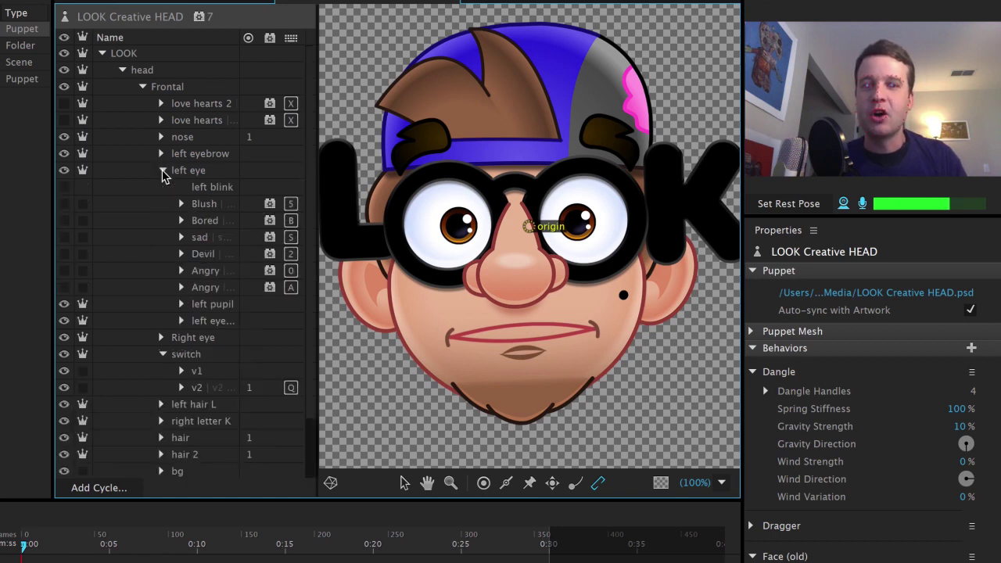
left_click(218, 205)
left_click(218, 224)
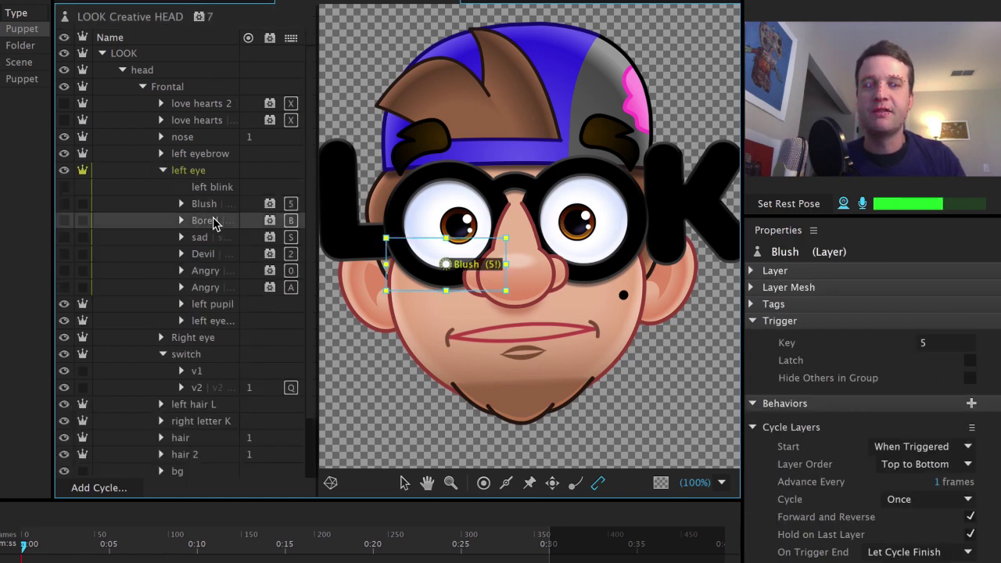
left_click(218, 238)
left_click(218, 256)
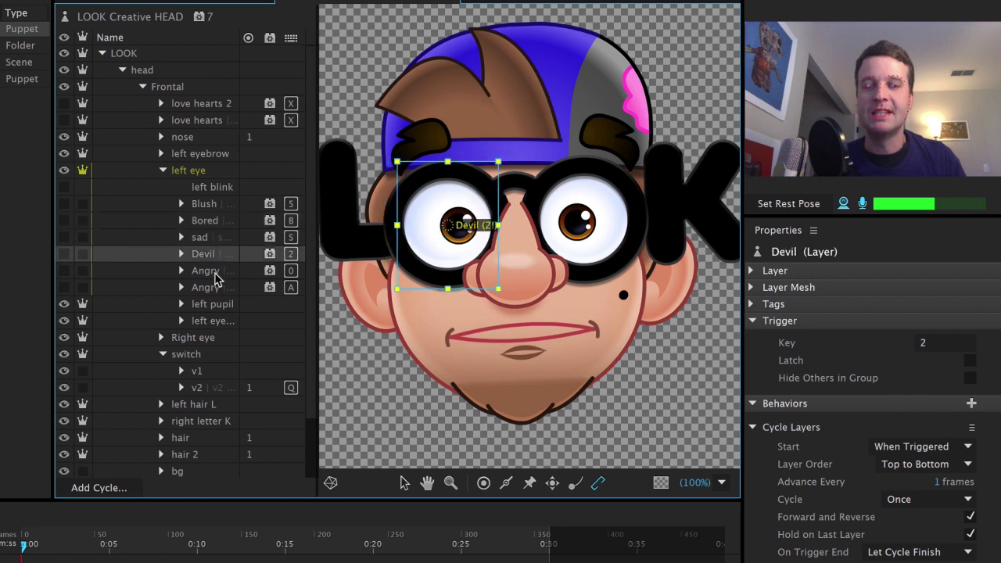
left_click(217, 273)
left_click(218, 287)
left_click(219, 305)
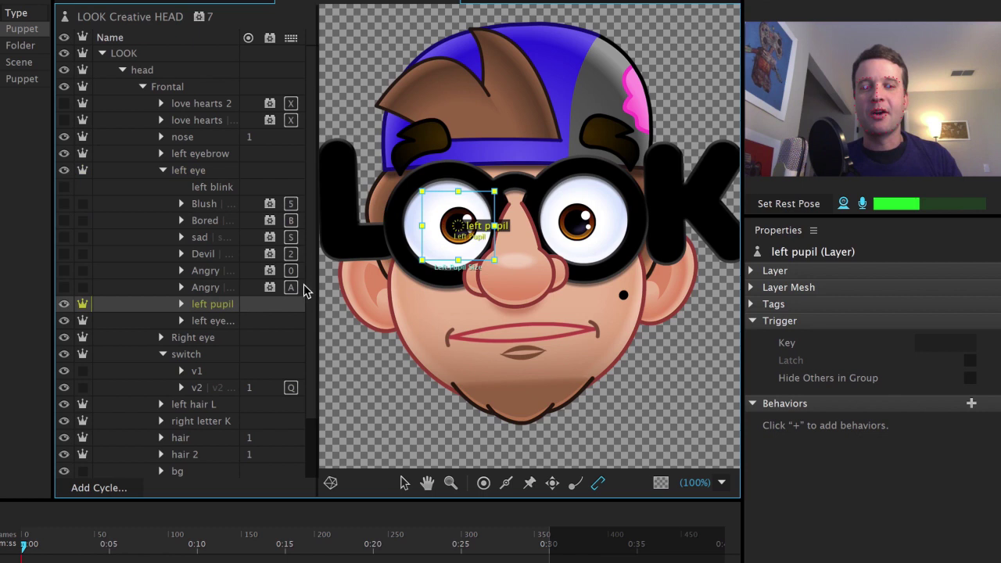
left_click(290, 298)
Step: Inspect the Angry and Devil eye cycle groups and their triggers, then trigger heart eyes with H
left_click(221, 290)
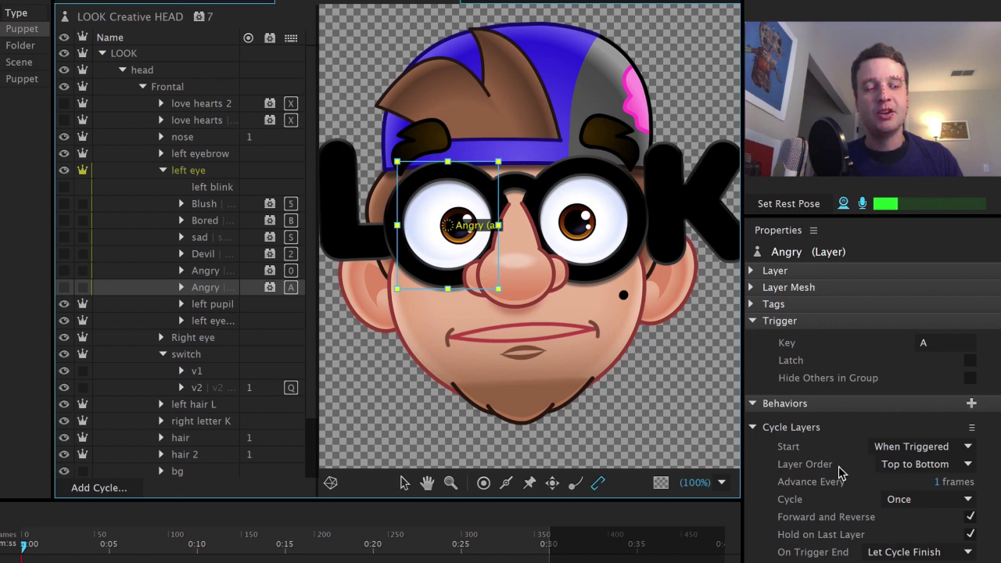
left_click(181, 287)
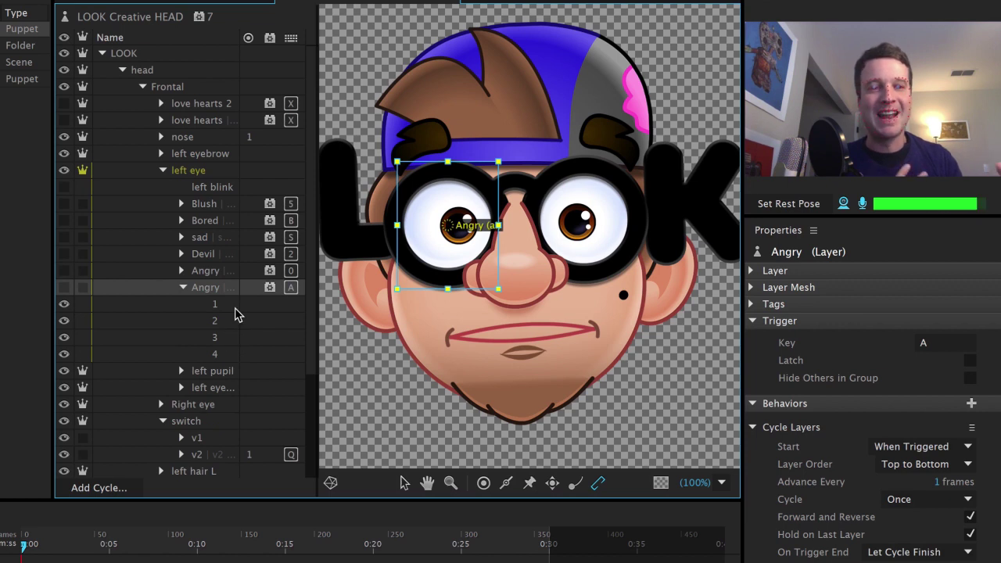
left_click(183, 288)
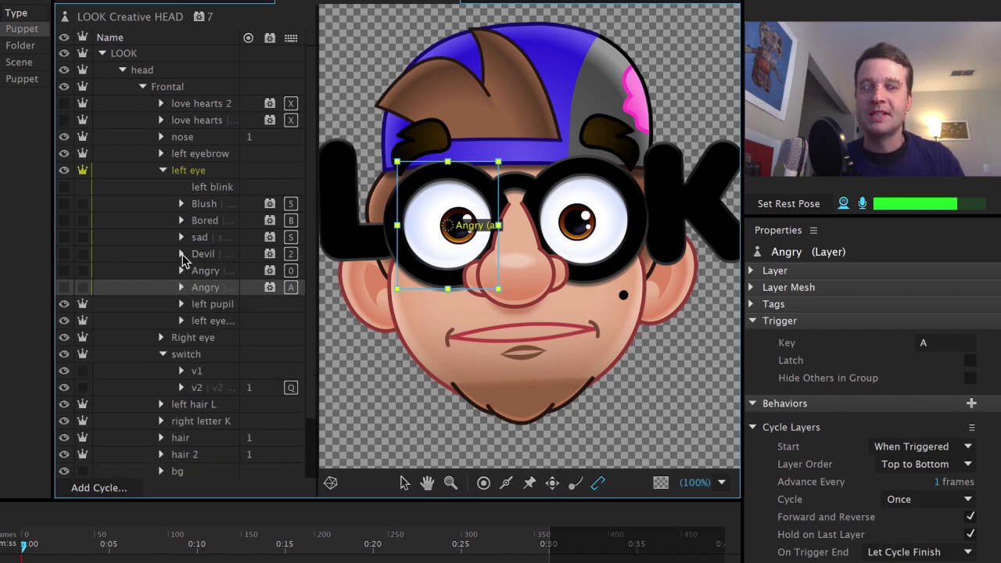
left_click(181, 255)
left_click(210, 256)
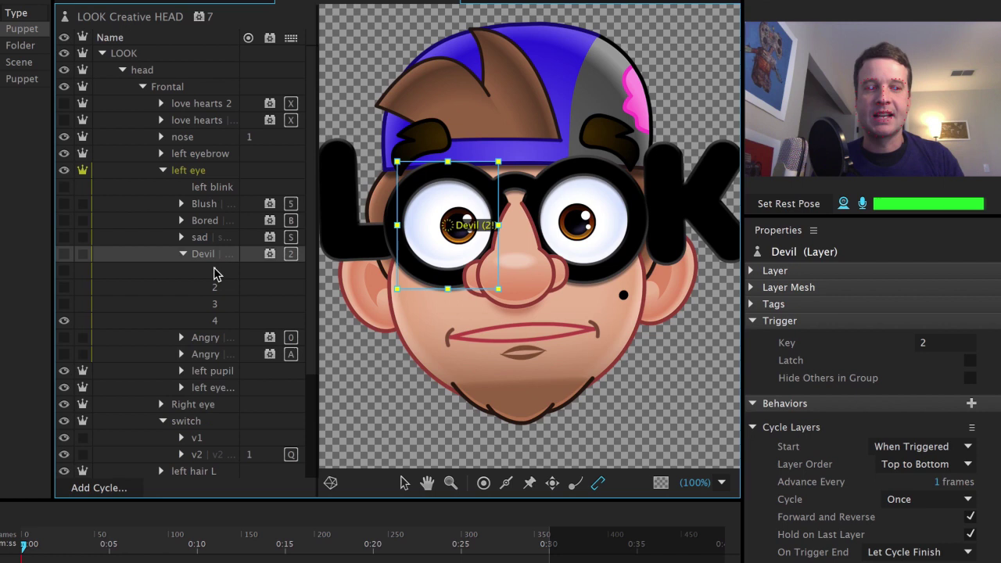
left_click(217, 273)
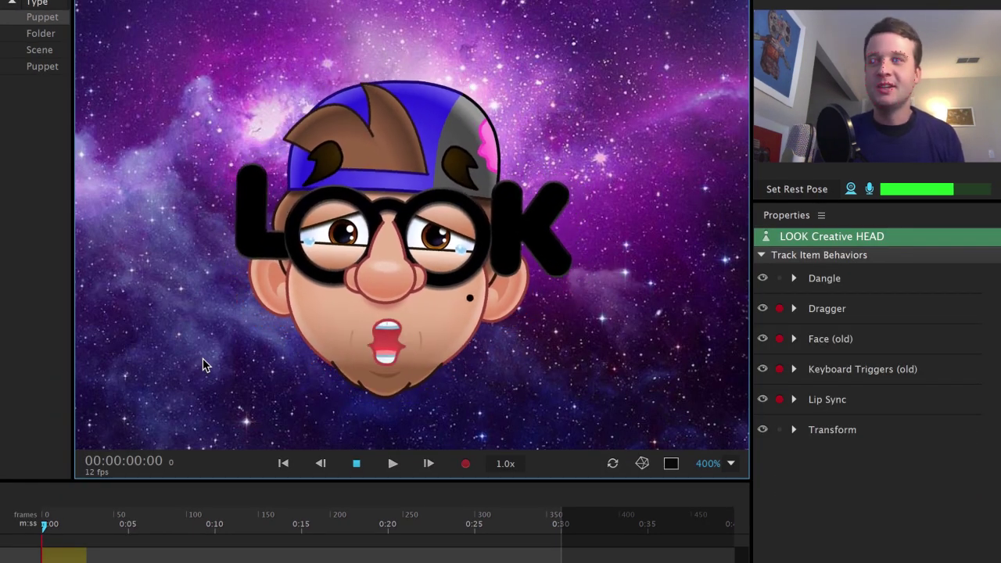
key("h")
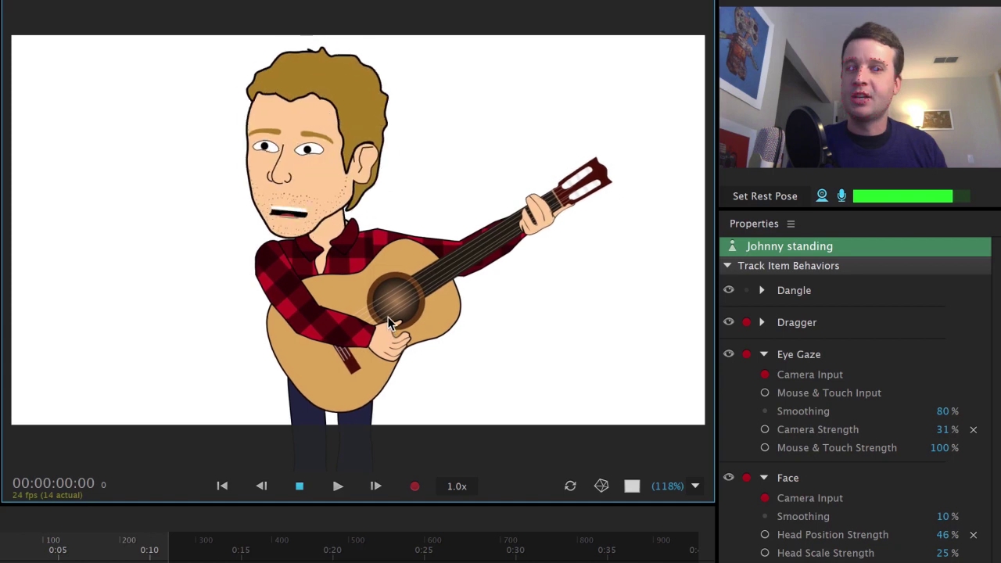
Step: Drag Johnny's hands to strum the guitar and slide the fretting hand down the neck
left_click_drag(389, 349, 404, 287)
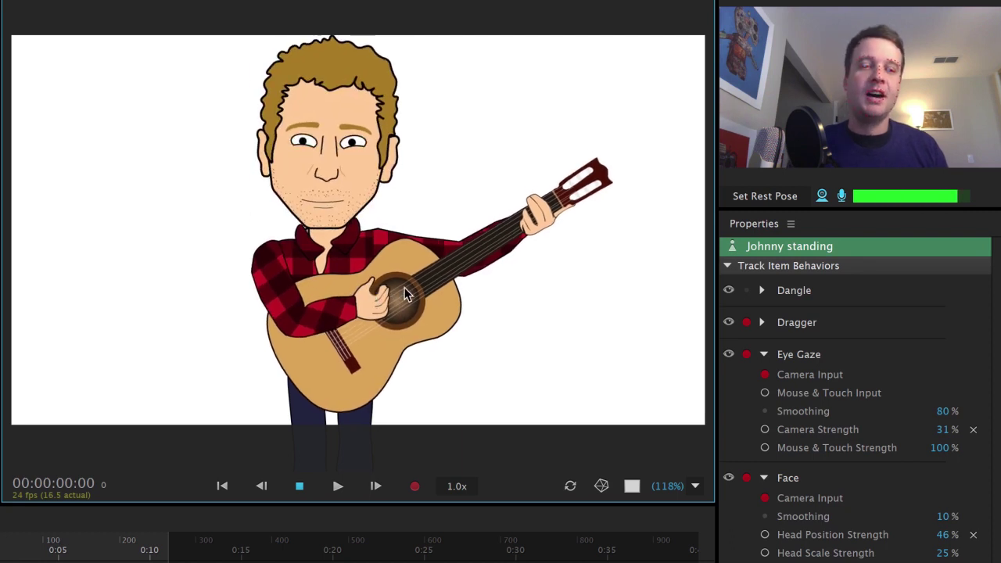
mouse_move(542, 213)
left_mouse_down()
mouse_move(489, 259)
mouse_move(536, 227)
mouse_move(520, 234)
mouse_move(529, 240)
mouse_move(500, 252)
mouse_move(537, 225)
mouse_move(504, 234)
mouse_move(561, 211)
mouse_move(547, 223)
mouse_move(537, 208)
mouse_move(525, 223)
mouse_move(547, 234)
mouse_move(505, 247)
mouse_move(557, 223)
left_mouse_up()
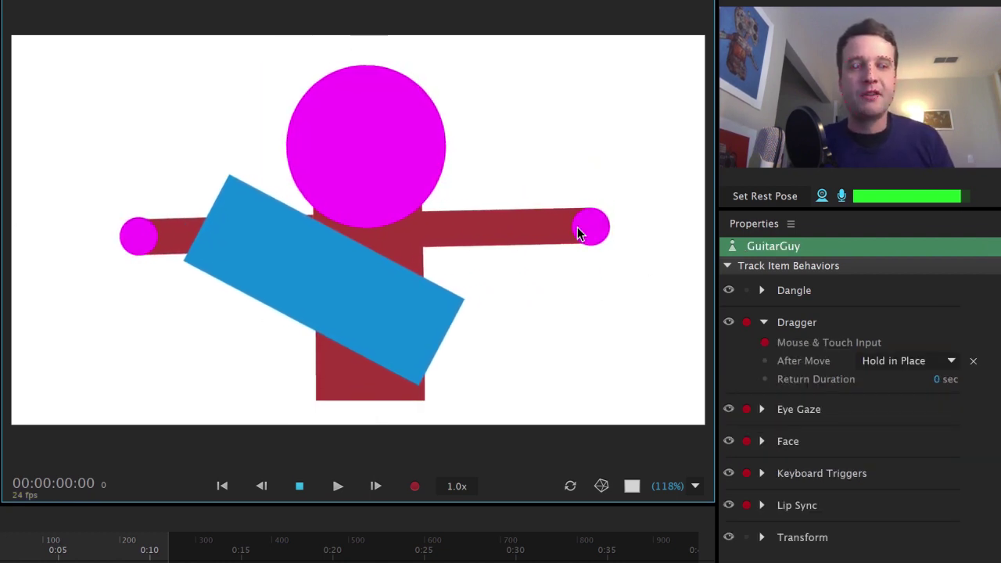
Step: Drag GuitarGuy's right hand down-left and left hand down so both rest on the guitar
left_click_drag(592, 231, 426, 324)
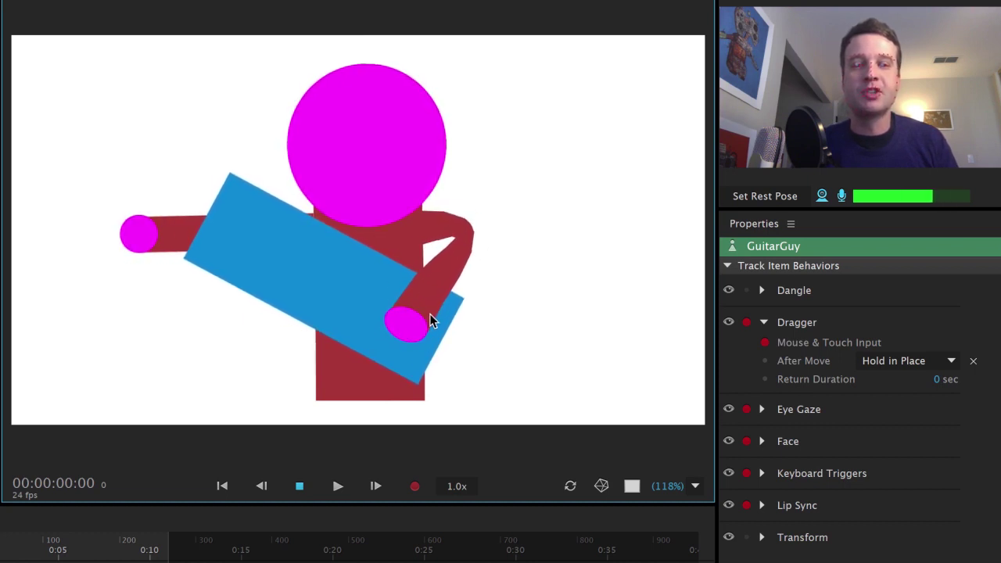
left_click_drag(139, 250, 224, 288)
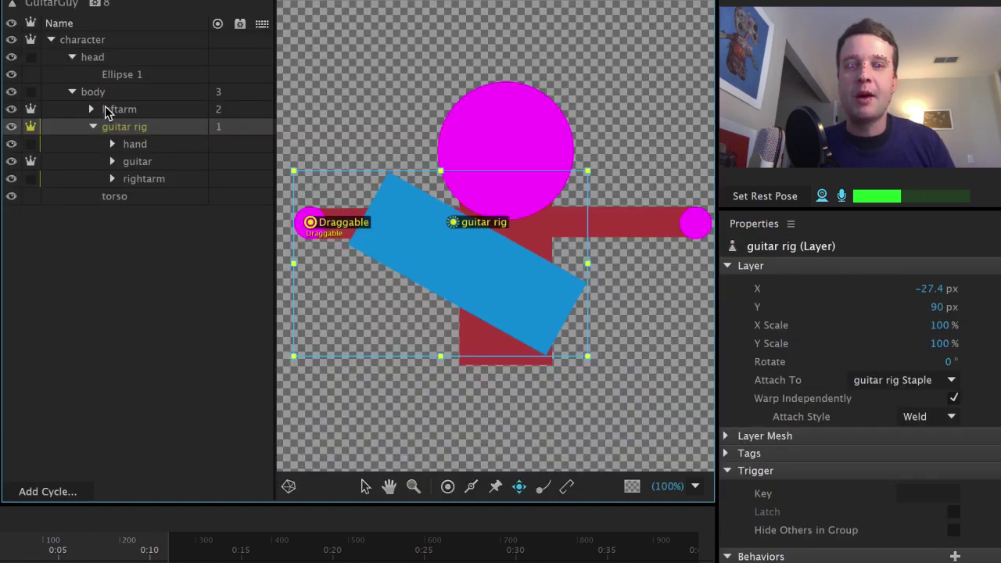
Step: Inspect the leftarm and guitar rig layers, then the rig's hand, guitar and rightarm parts
left_click(92, 126)
left_click(143, 112)
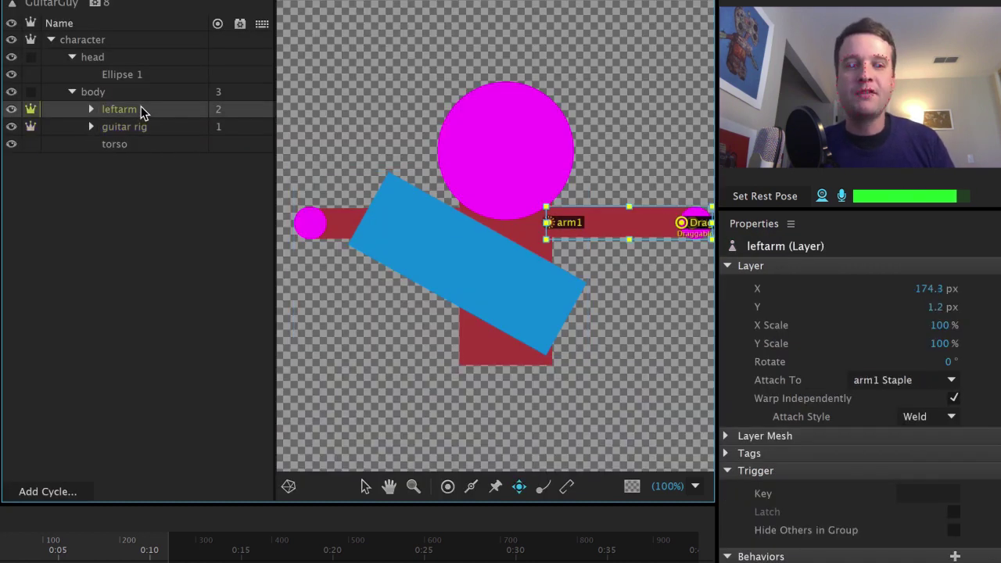
left_click(125, 126)
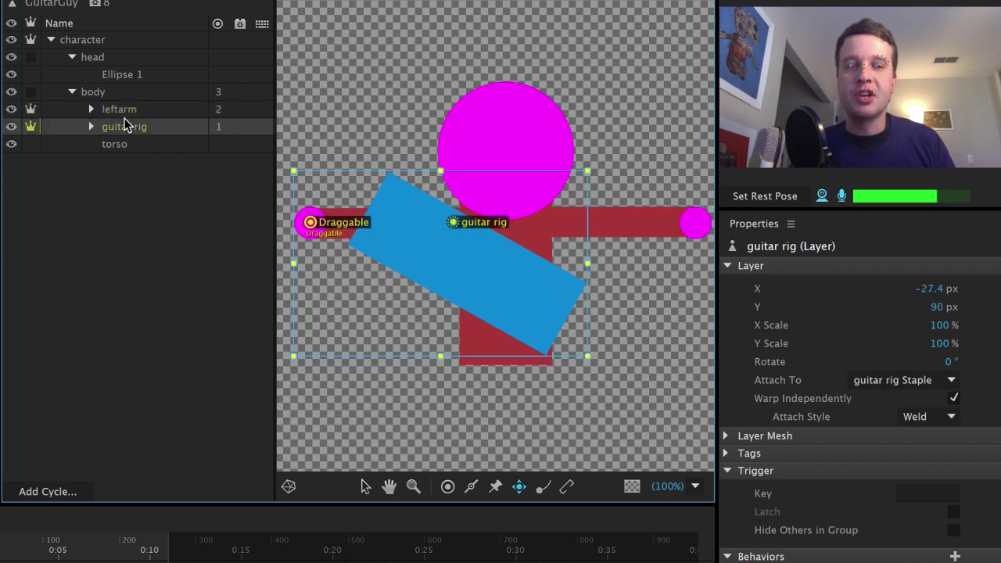
left_click(93, 126)
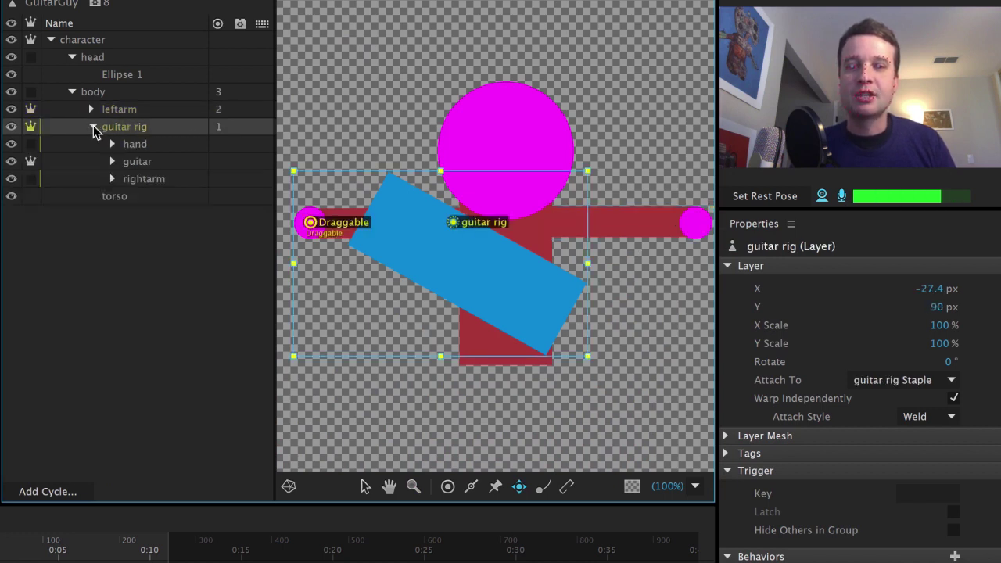
left_click(138, 146)
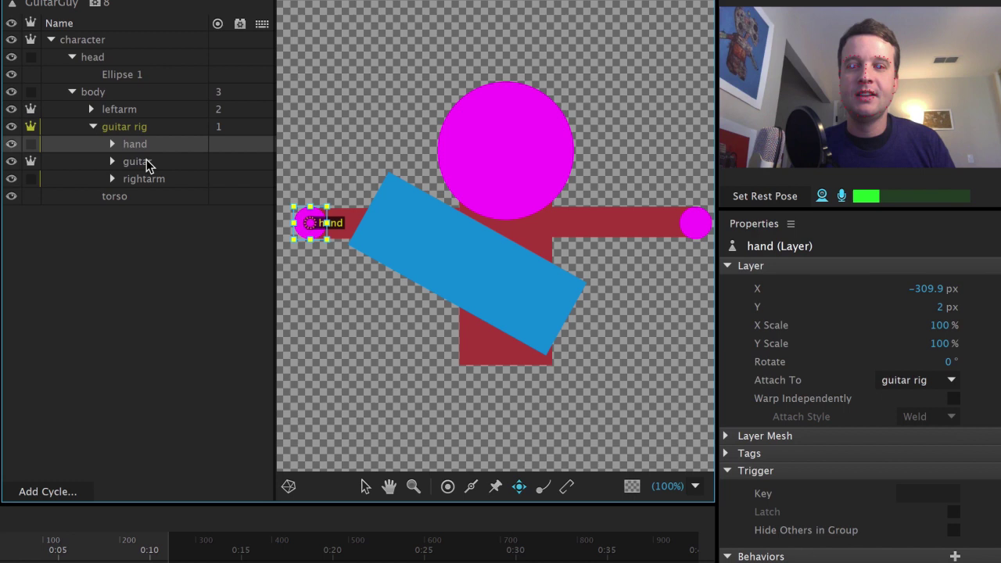
left_click(147, 163)
left_click(153, 183)
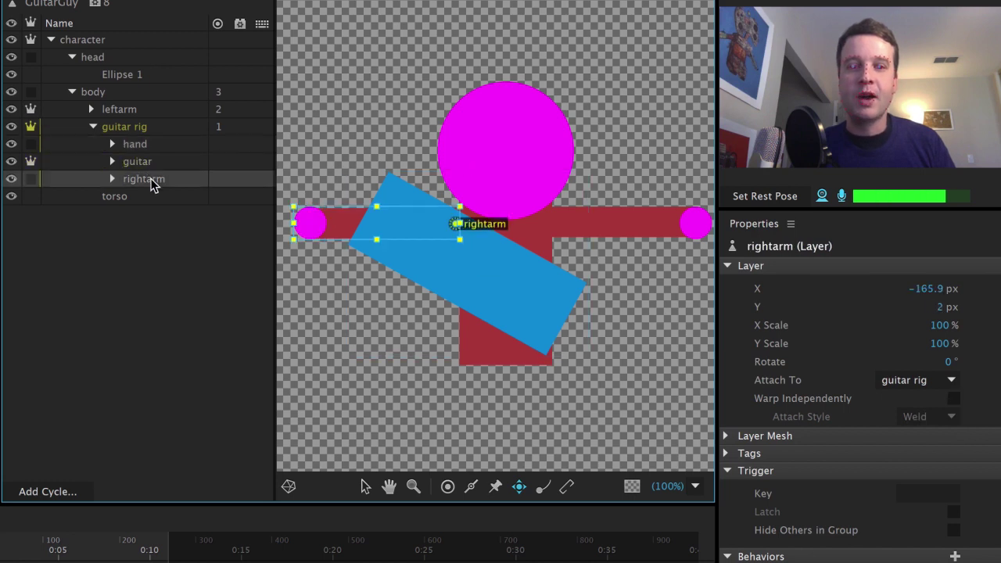
left_click(146, 127)
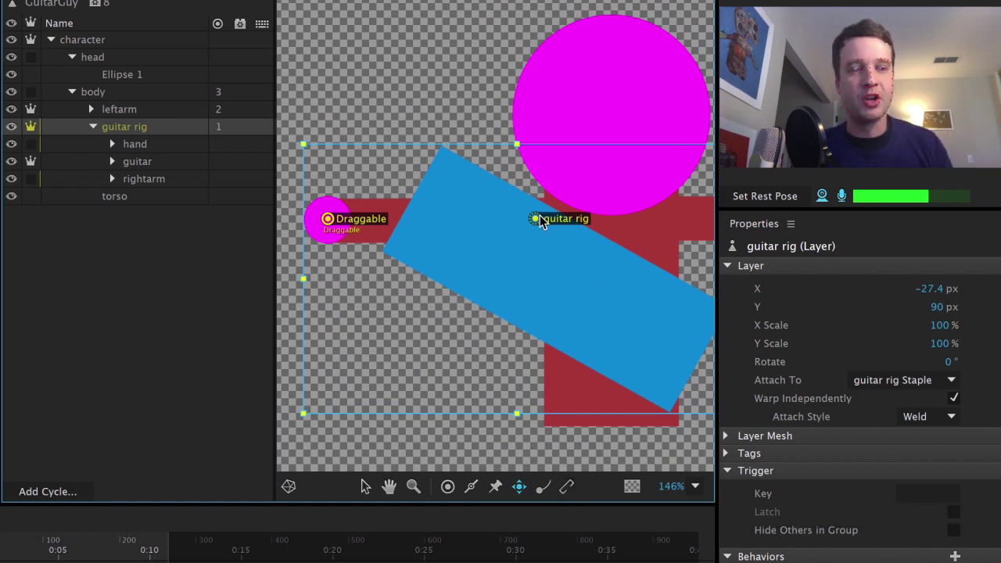
Step: Hide and re-show the blue guitar shape, then select the hand, rightarm and guitar layers
left_click(11, 161)
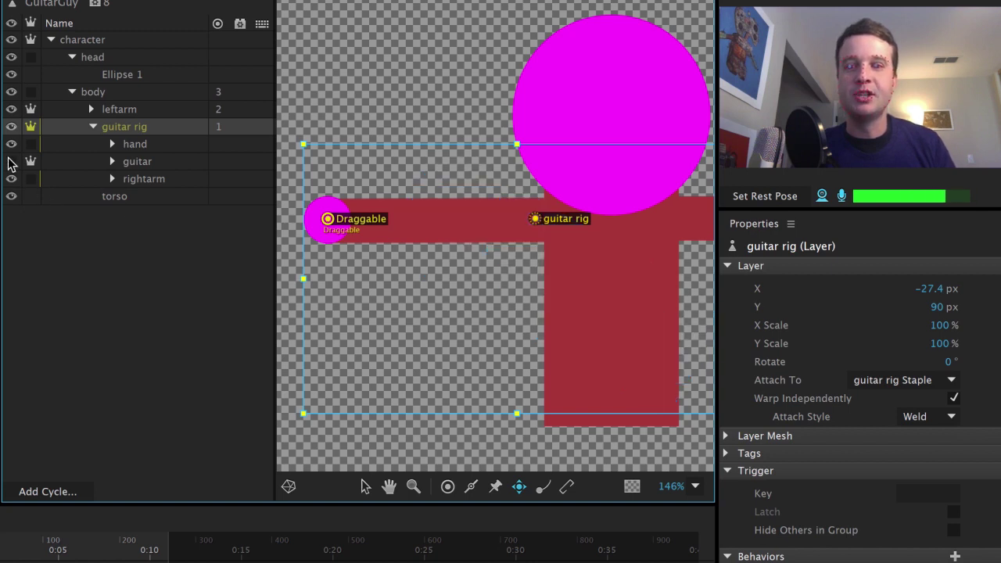
left_click(11, 161)
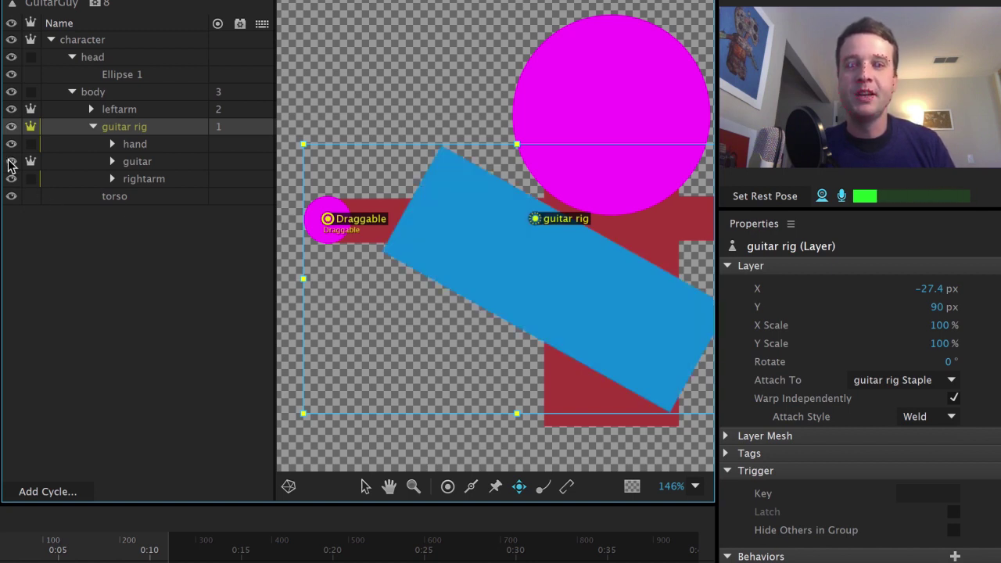
left_click(141, 147)
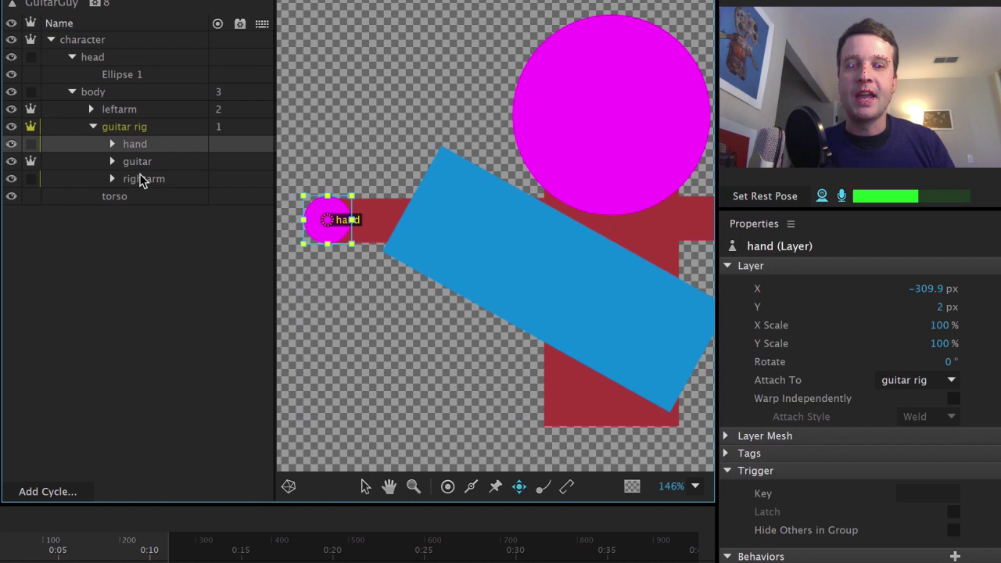
left_click(141, 179)
left_click(144, 166)
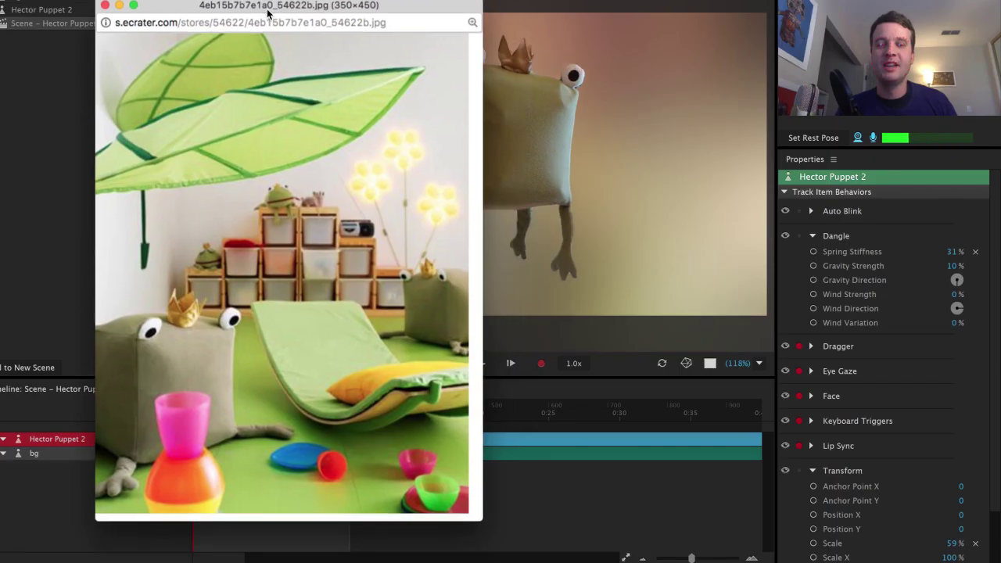
left_click_drag(267, 12, 268, 15)
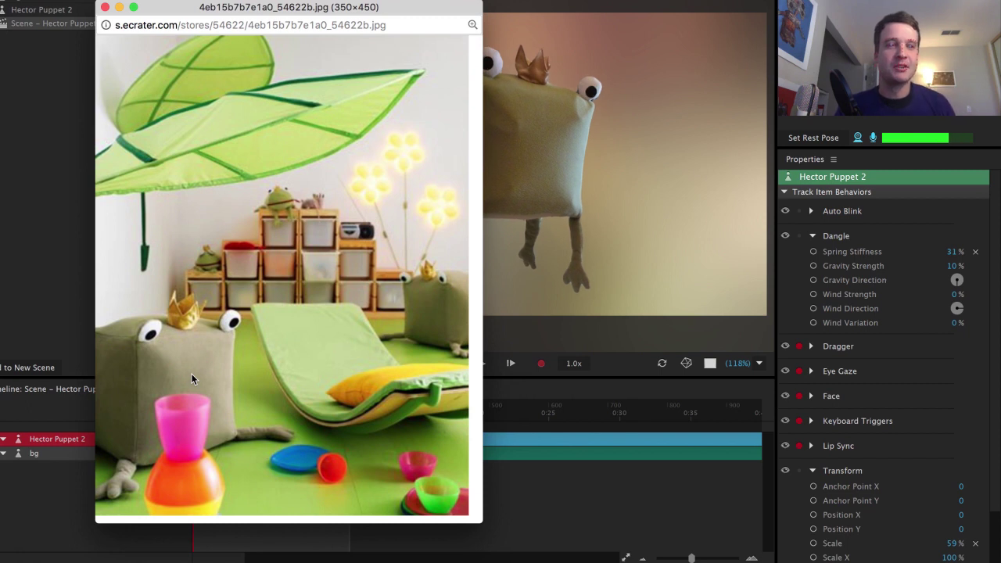
key("super+w")
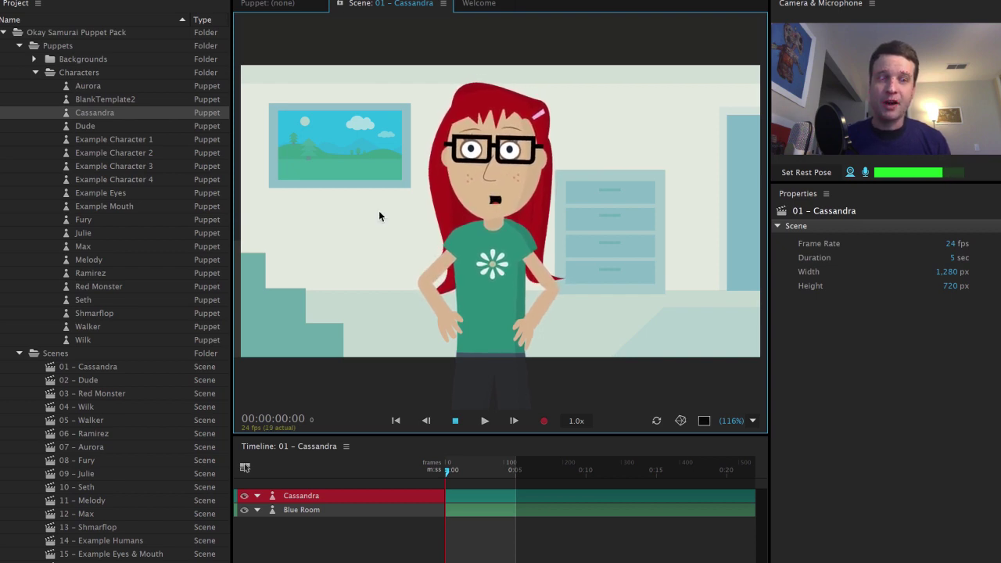
Step: Select the Cassandra puppet in the Okay Samurai Puppet Pack's Project panel
left_click(150, 113)
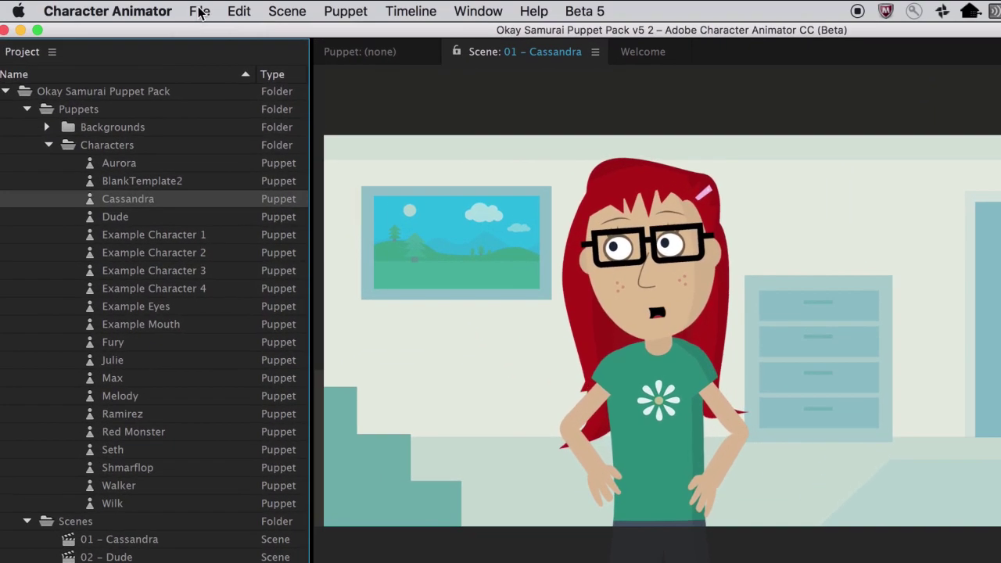
Step: Export the Cassandra puppet as Cassandra.puppet into the Downloads folder
left_click(199, 11)
mouse_move(283, 247)
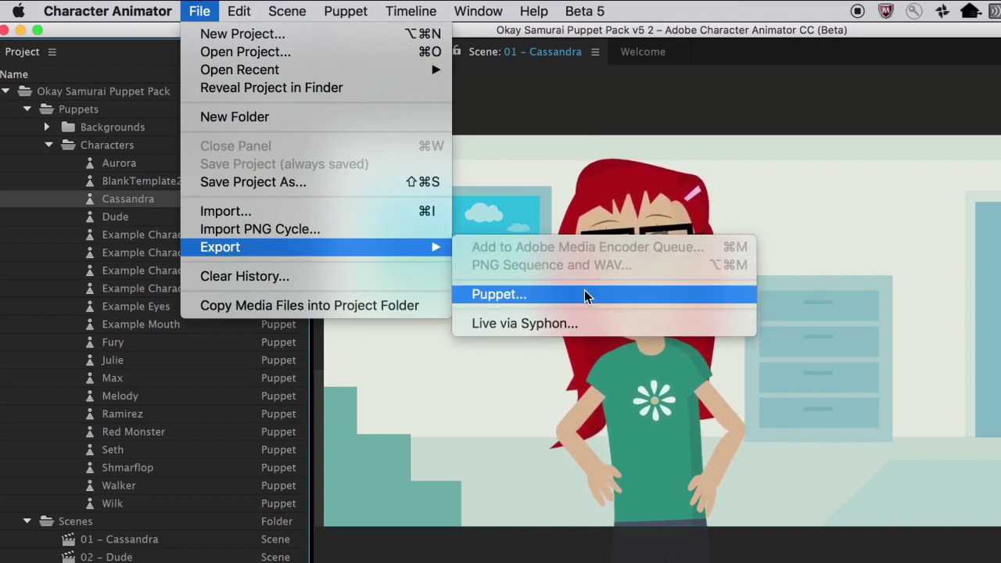
left_click(586, 295)
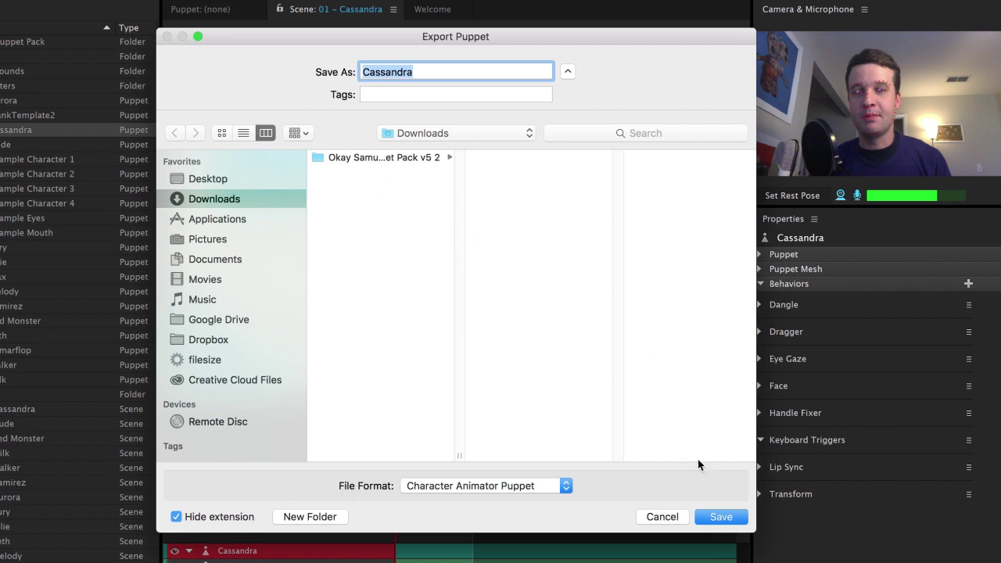
left_click(720, 517)
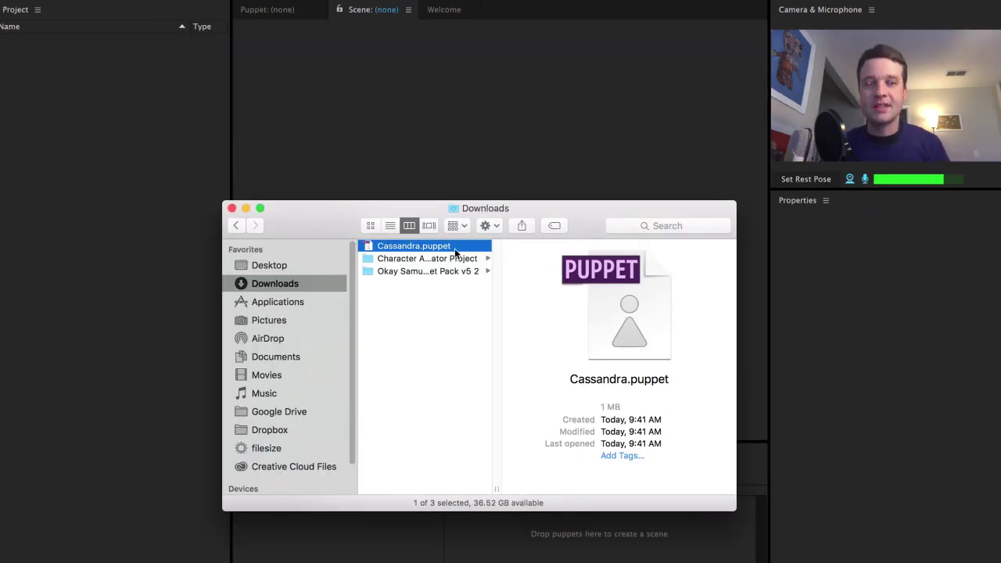
Step: Import Cassandra.puppet from Finder's Downloads into the new project, then close the Downloads window
left_click_drag(440, 250, 161, 163)
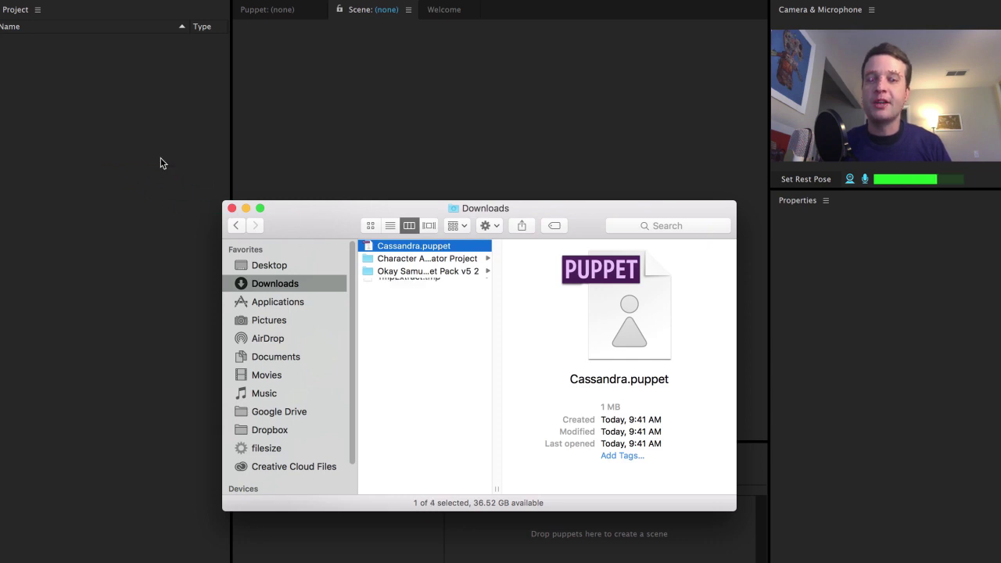
left_click(233, 209)
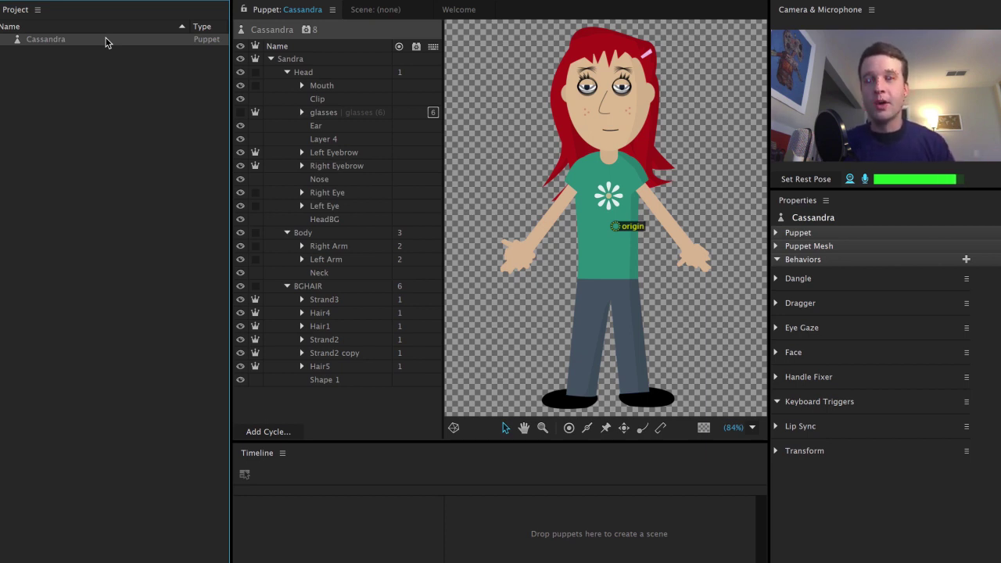
Step: Show the File menu for the project holding the imported Cassandra puppet
left_click(147, 0)
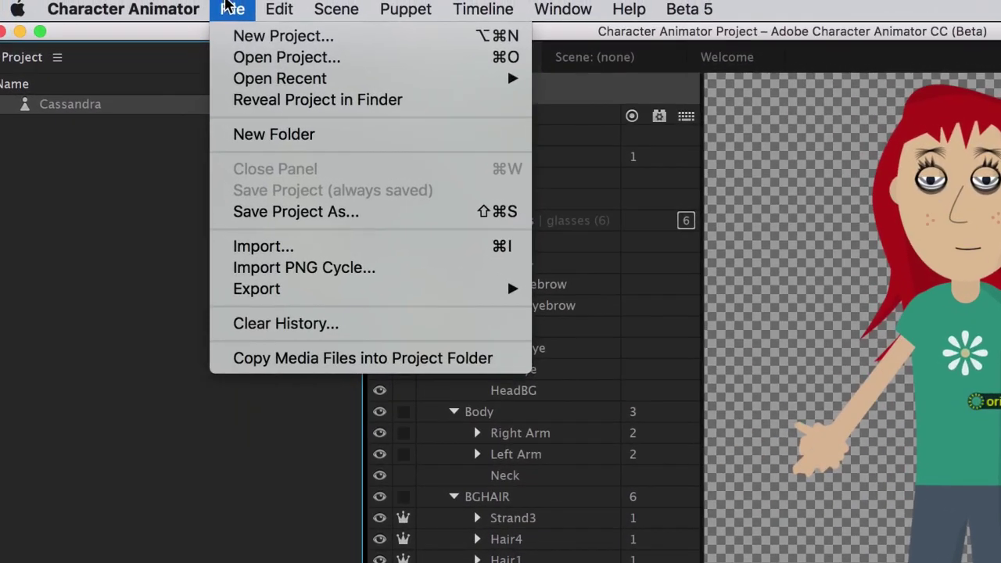
Step: Use Edit Original to open Cassandra's source PSD artwork in Photoshop
mouse_move(233, 0)
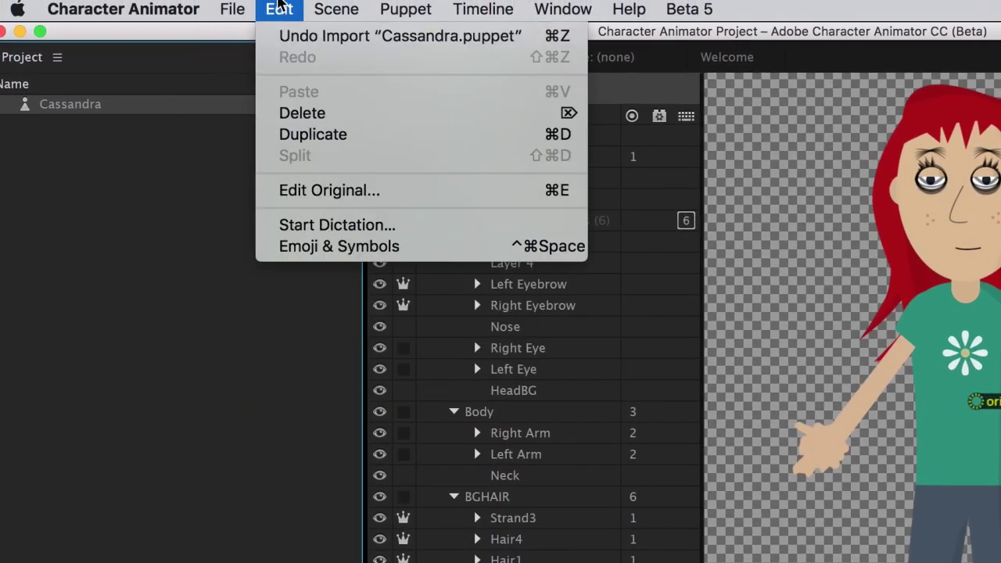
left_click(415, 199)
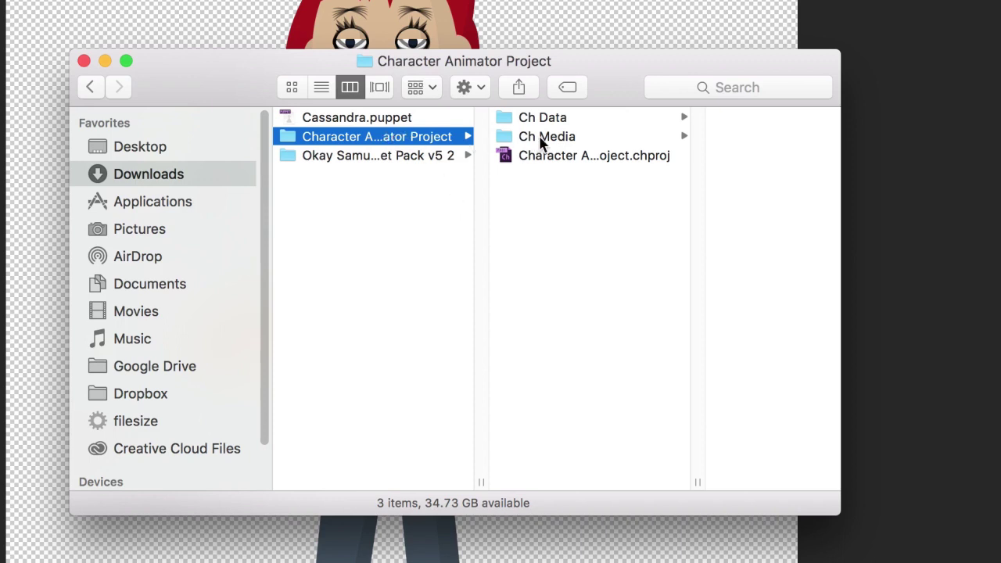
Step: Open Cassandra.psd from Ch Media > Gathered Media in Photoshop
left_click(565, 137)
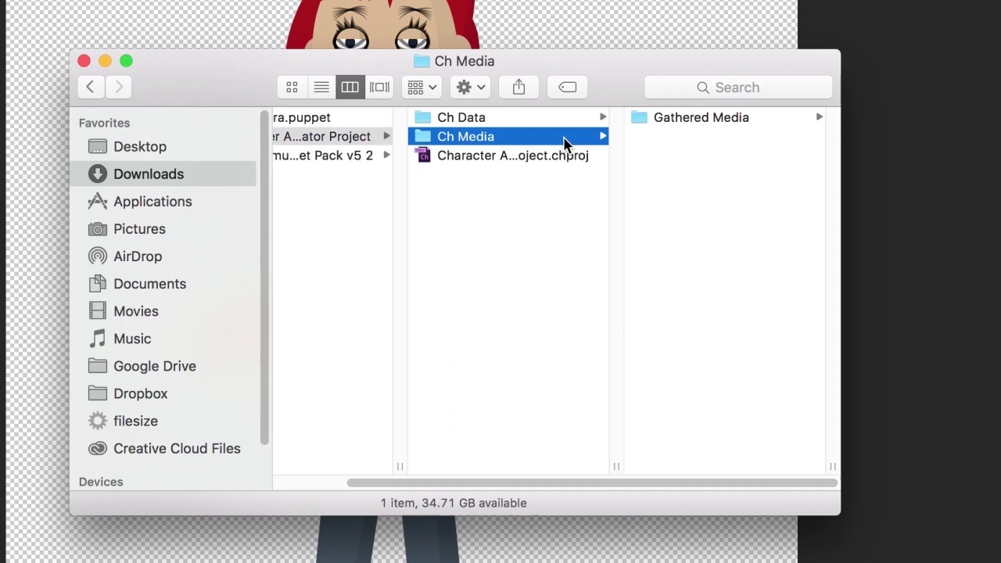
left_click(714, 116)
left_click(716, 119)
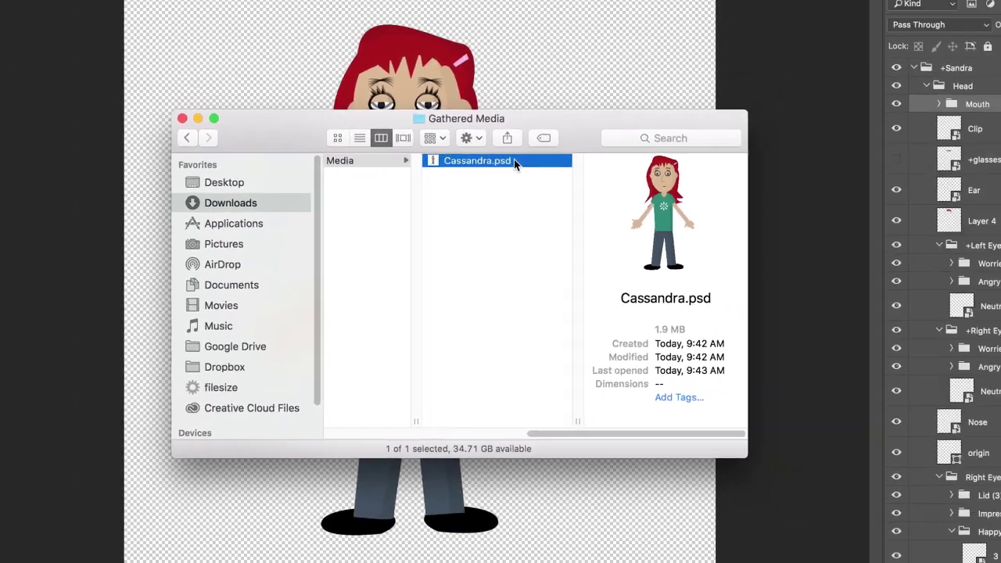
double_click(528, 121)
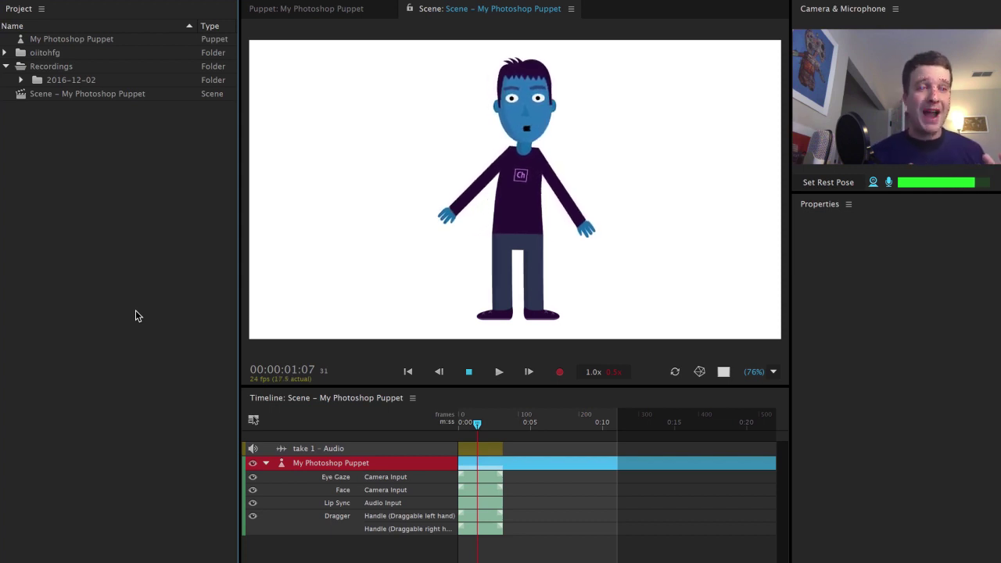
Step: Open My Photoshop Puppet in the Puppet panel, then open its scene
double_click(101, 40)
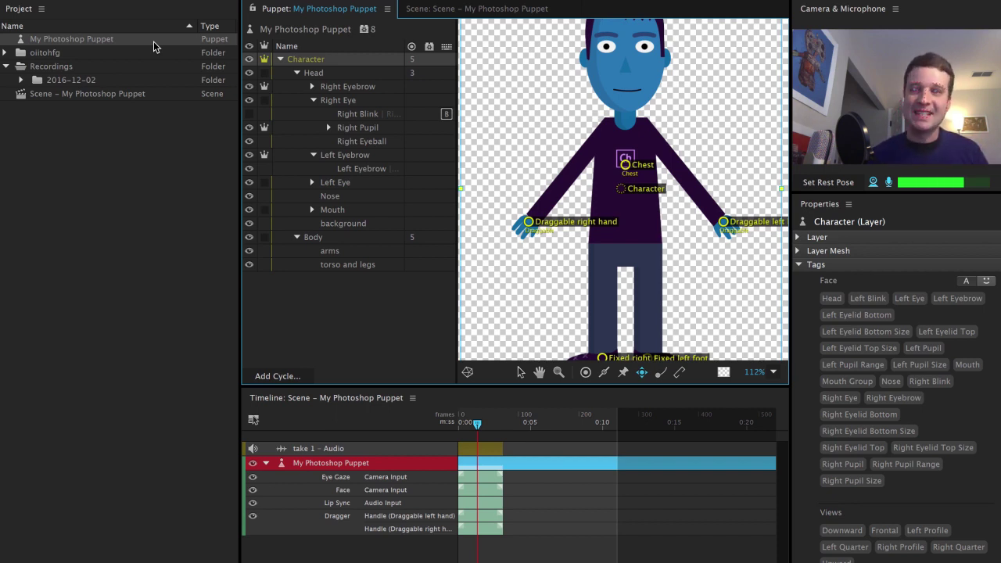
left_click(125, 40)
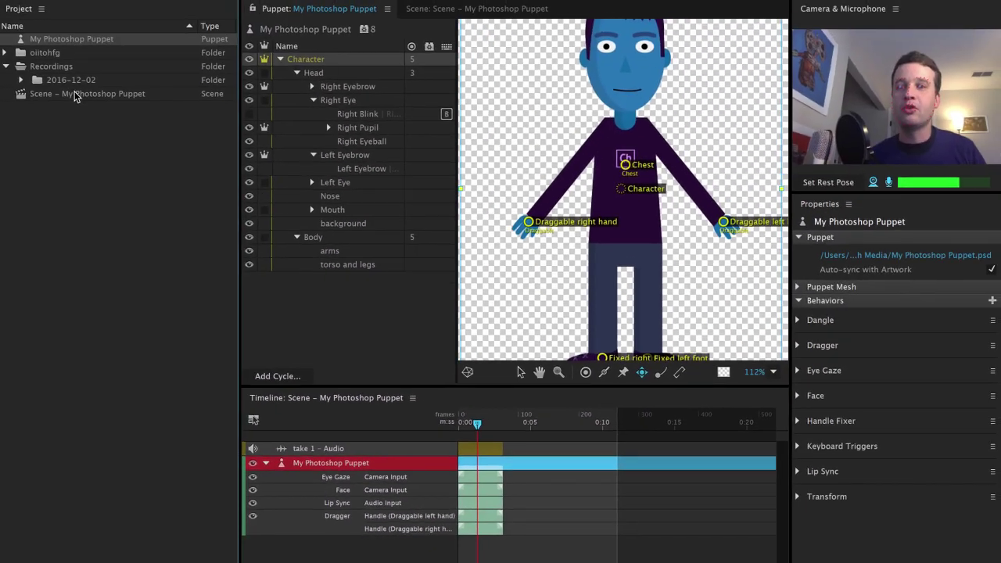
left_click(74, 94)
double_click(74, 94)
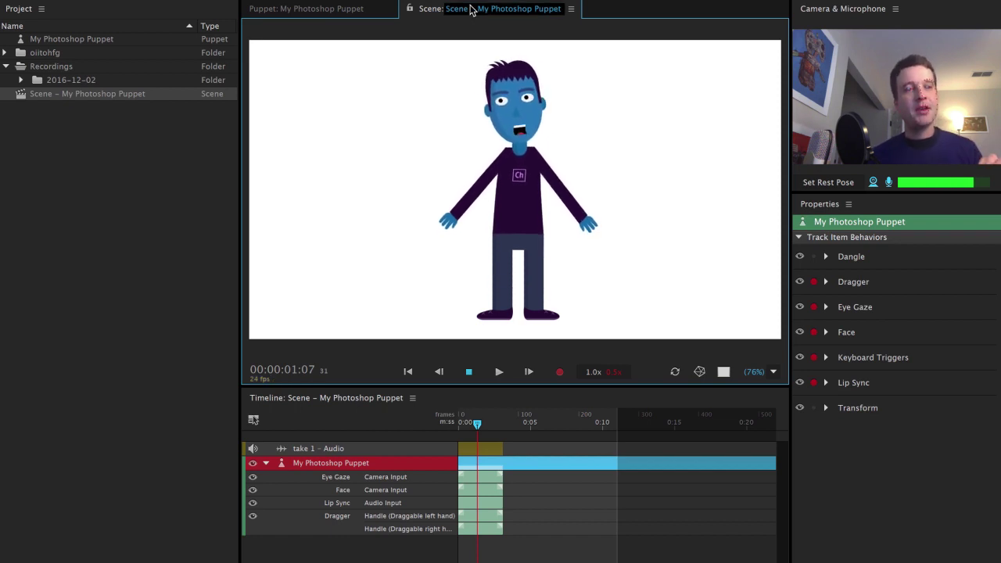
Step: Switch between Puppet and Scene tabs, ending on the puppet's rigging view and properties
left_click(344, 8)
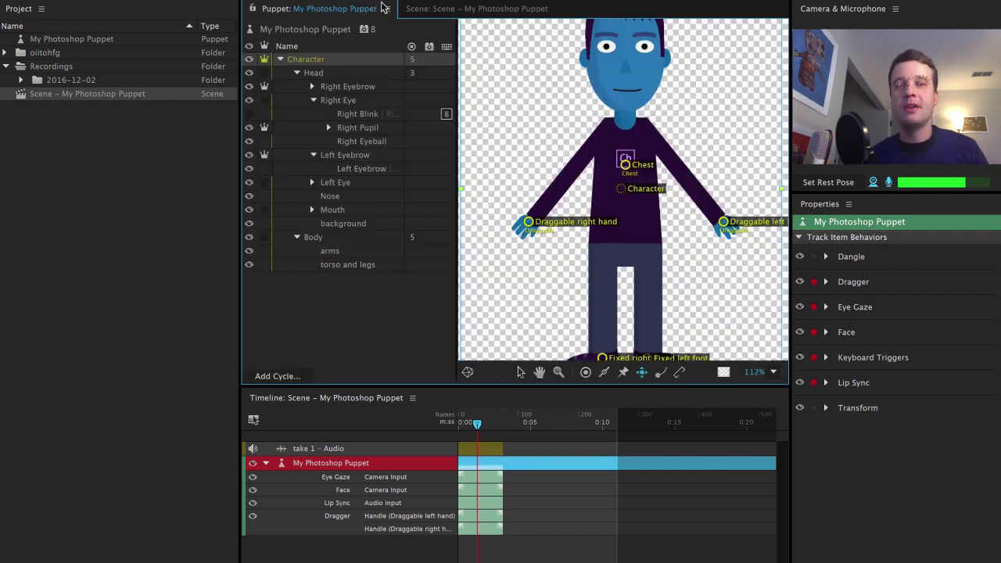
left_click(371, 9)
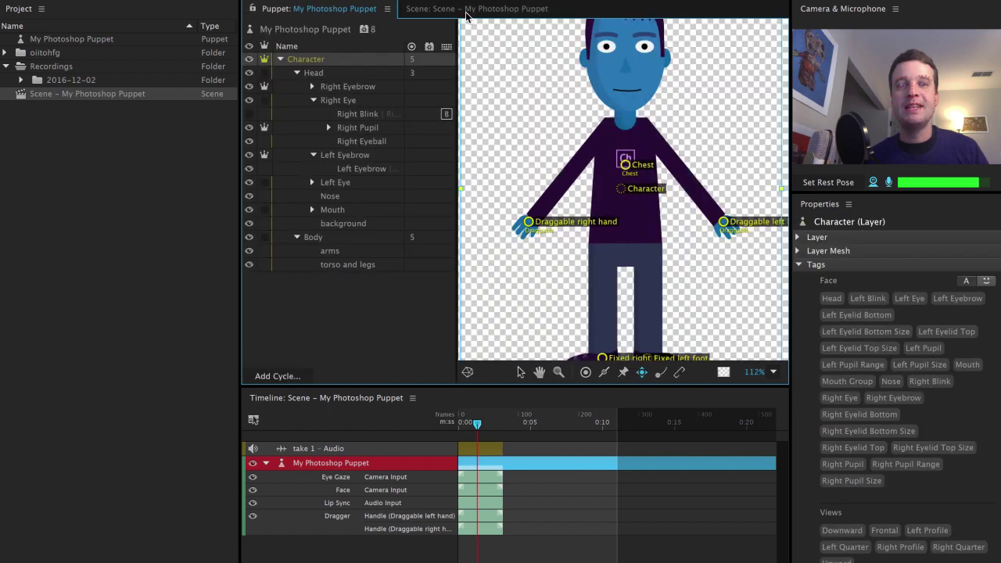
left_click(403, 9)
left_click(379, 9)
left_click(472, 11)
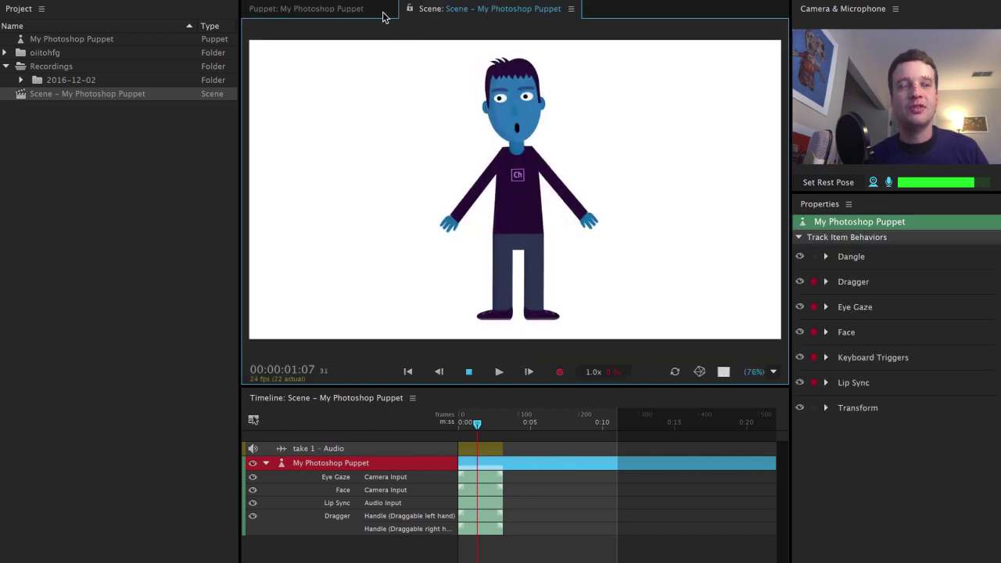
left_click(352, 8)
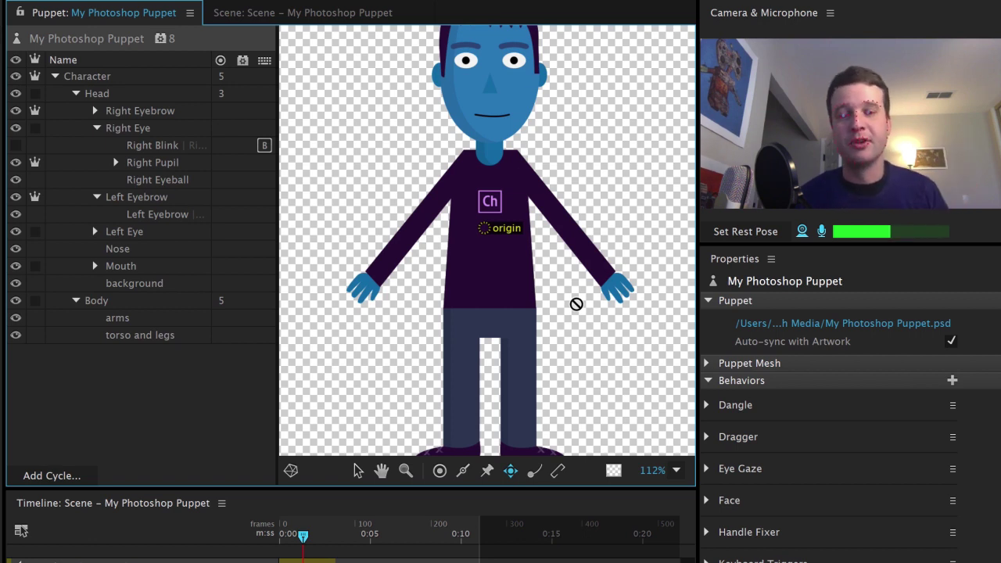
Step: Inspect the Right Blink, Right Eyebrow, Left Eyebrow, Nose and arms layers
left_click(152, 144)
left_click(143, 114)
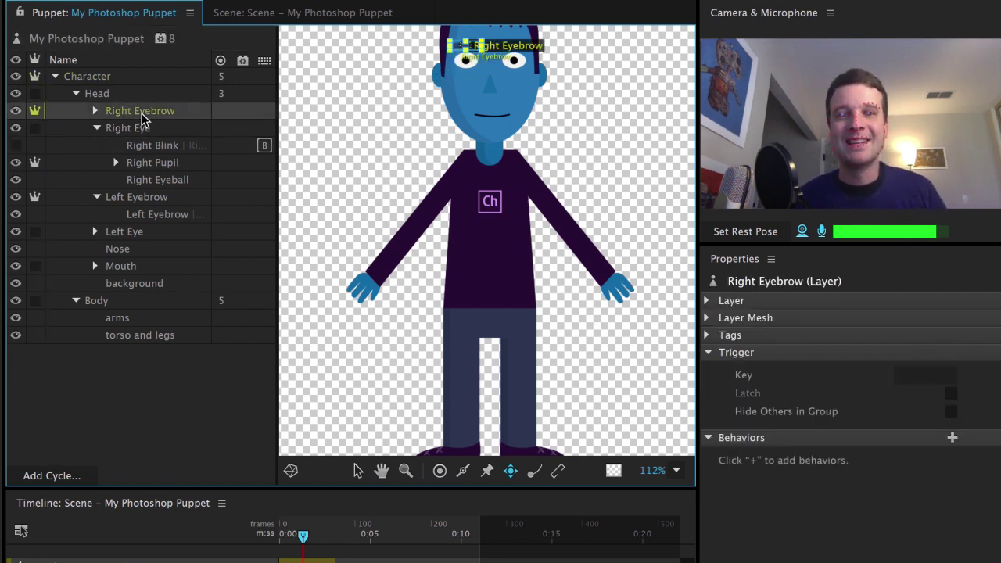
left_click(148, 198)
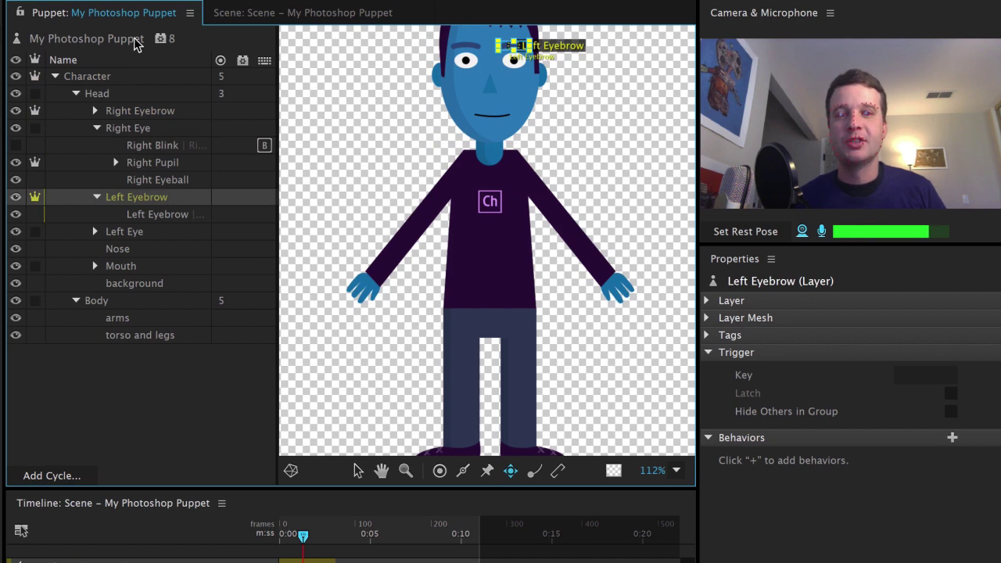
left_click(154, 144)
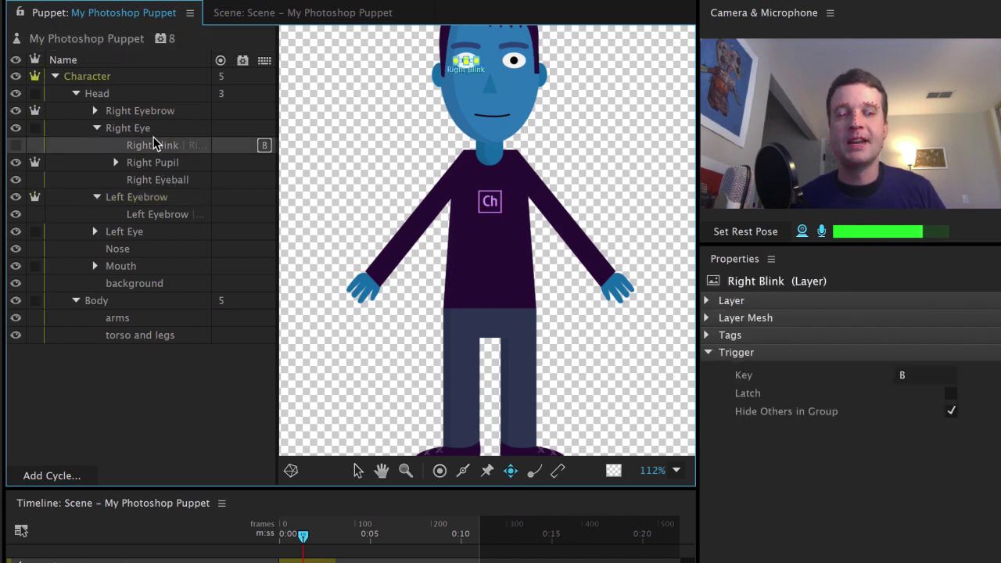
left_click(133, 249)
left_click(126, 316)
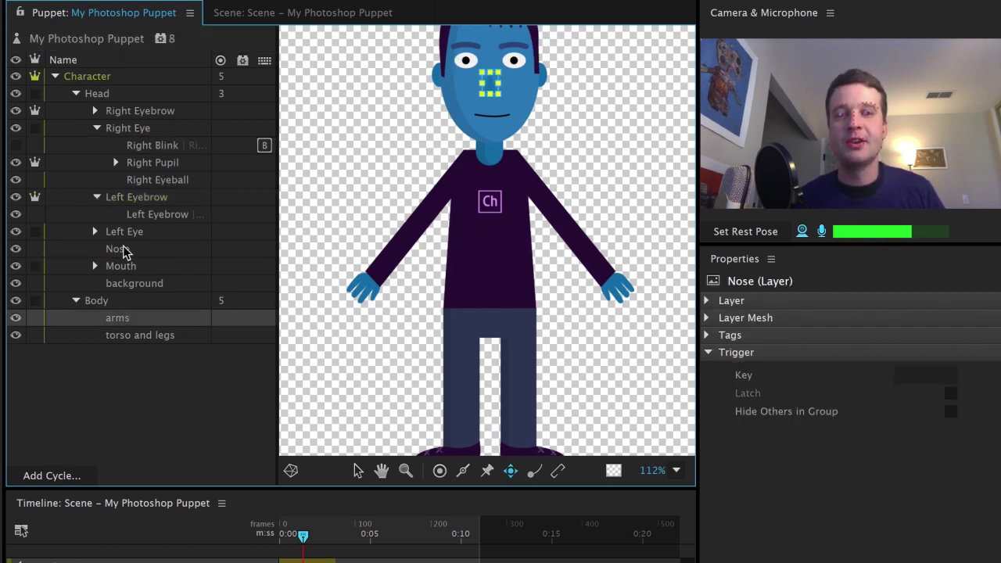
Step: View the whole puppet's properties, then the Right Eyebrow, Right Eyeball, Nose and Right Eye layers
left_click(129, 41)
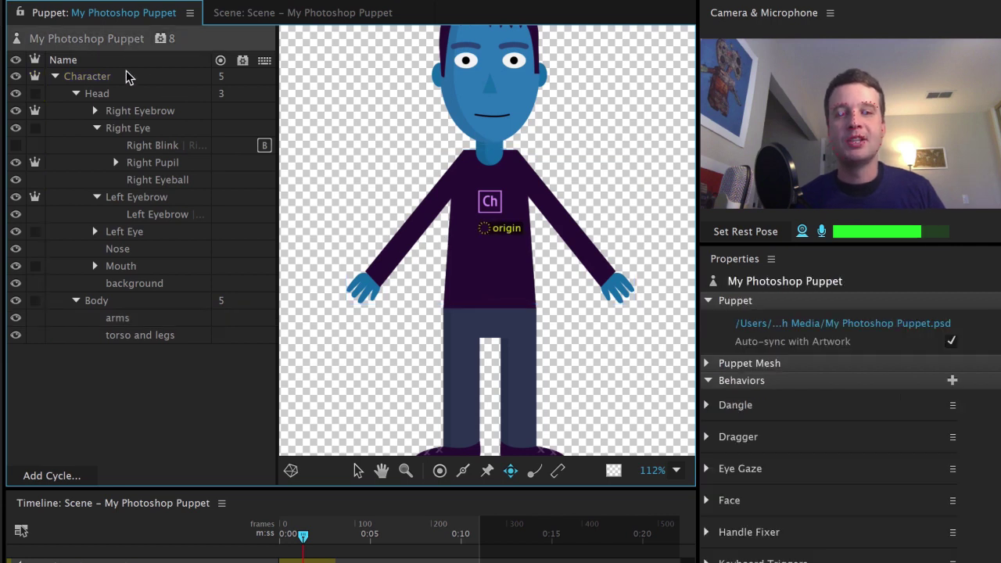
left_click(129, 110)
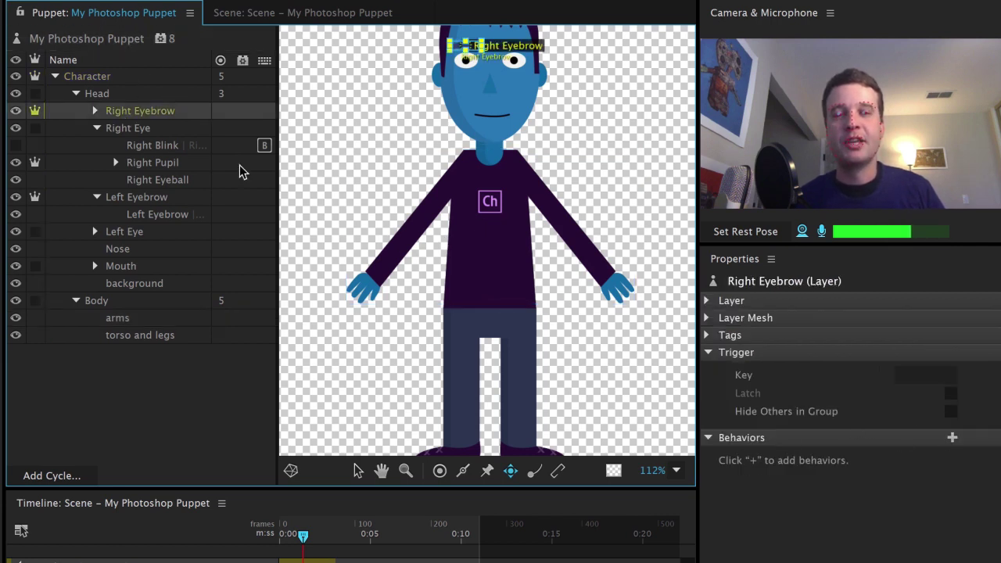
left_click(156, 180)
left_click(150, 252)
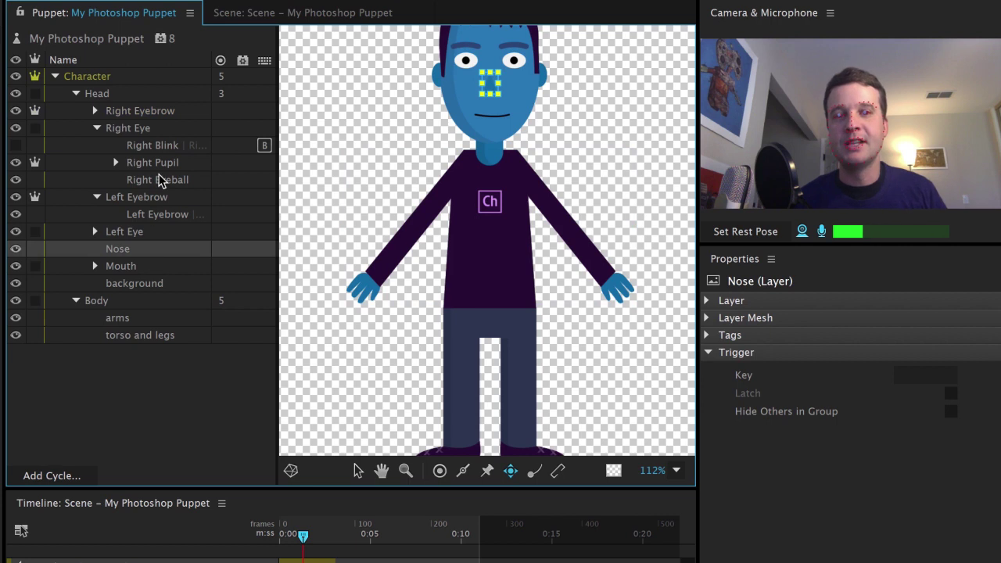
left_click(127, 127)
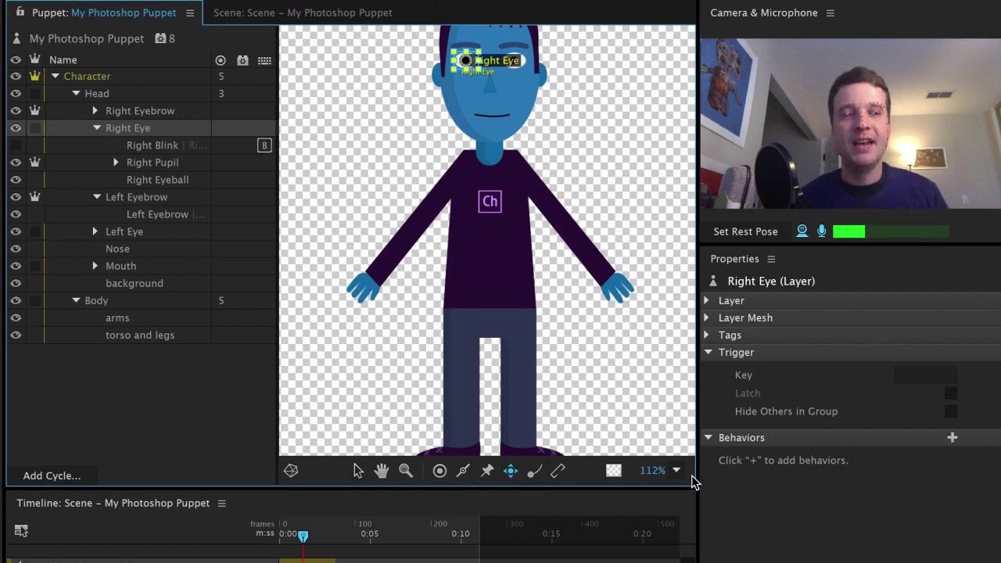
Step: Pan the Puppet view, zoom in on the torso and back out, then display the Body layer's handles
left_click(382, 472)
left_click_drag(493, 303, 514, 300)
left_click(405, 470)
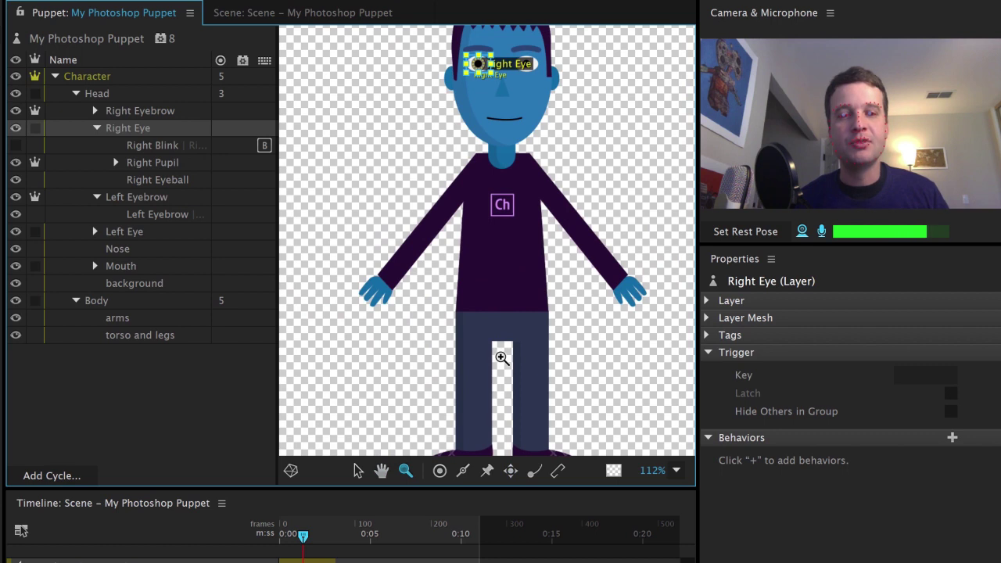
left_click(520, 336)
left_click(550, 150)
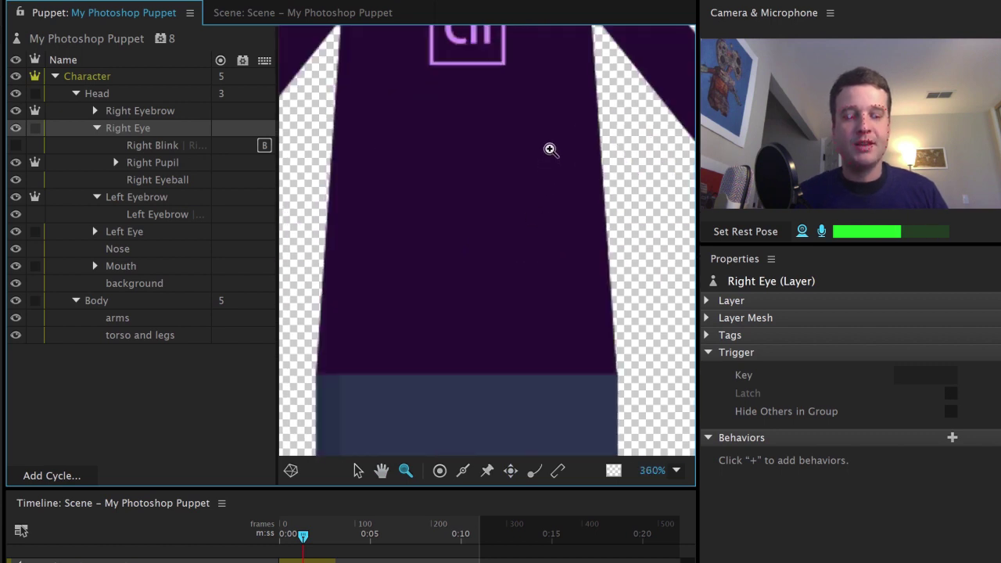
left_click(550, 150, "alt")
left_click(545, 159, "alt")
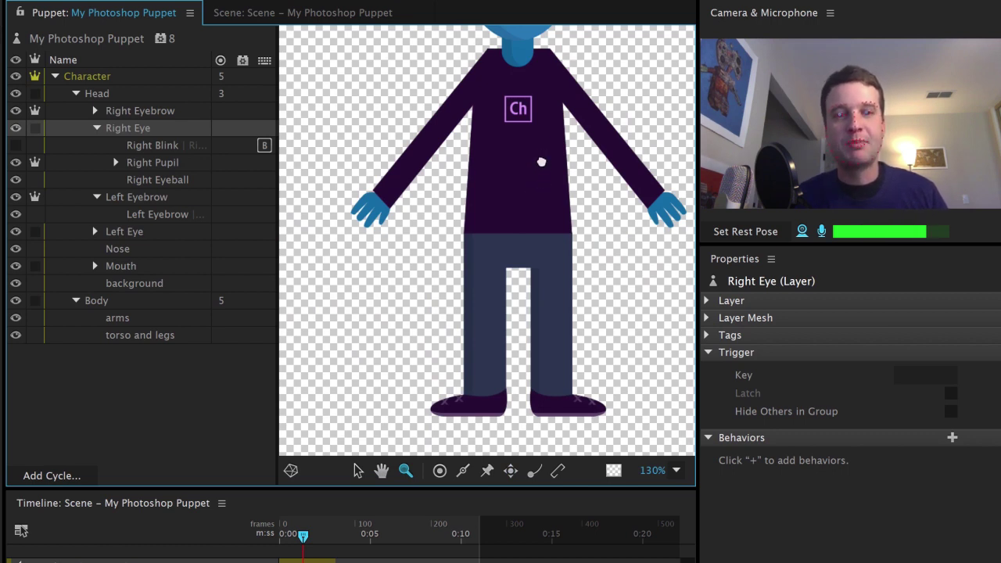
left_click_drag(541, 162, 514, 273)
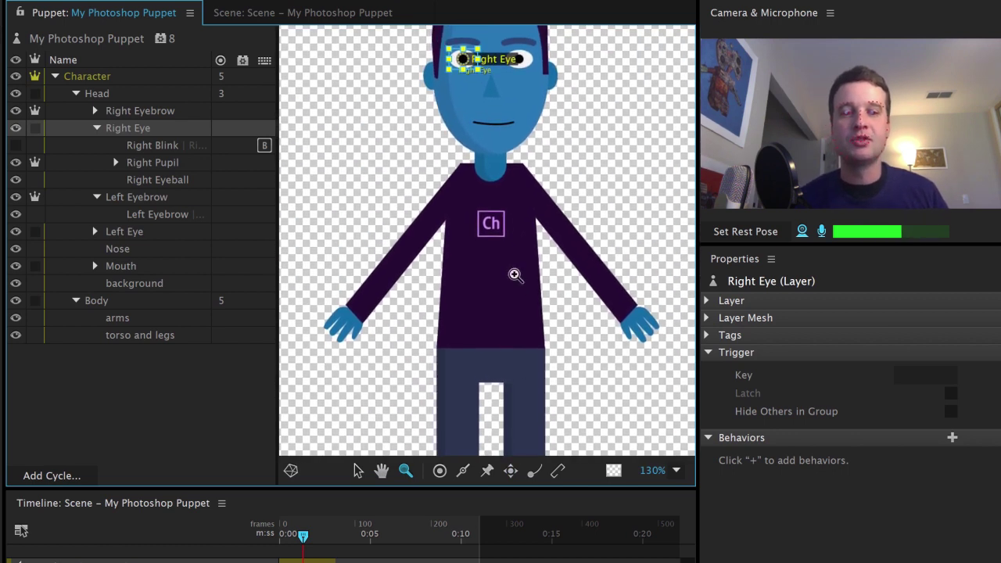
left_click(440, 471)
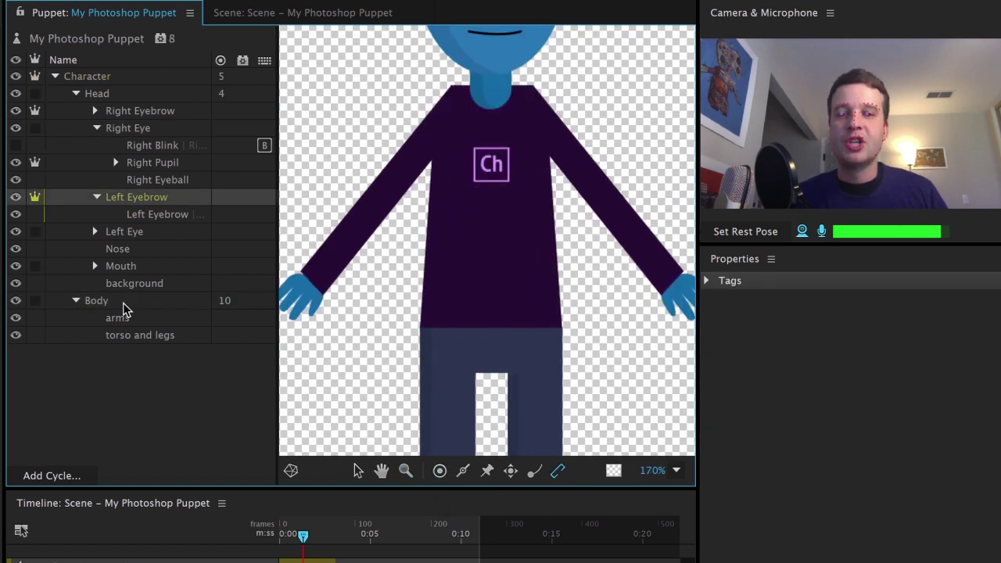
Step: Review the Body, Left Eye and Right Eye layers, then return to the Scene panel
left_click(124, 308)
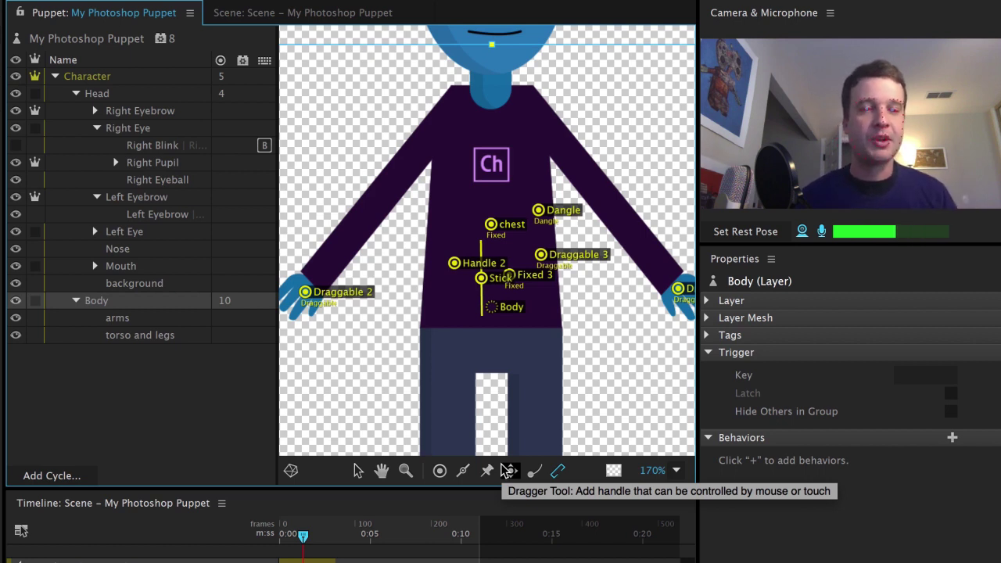
left_click(179, 235)
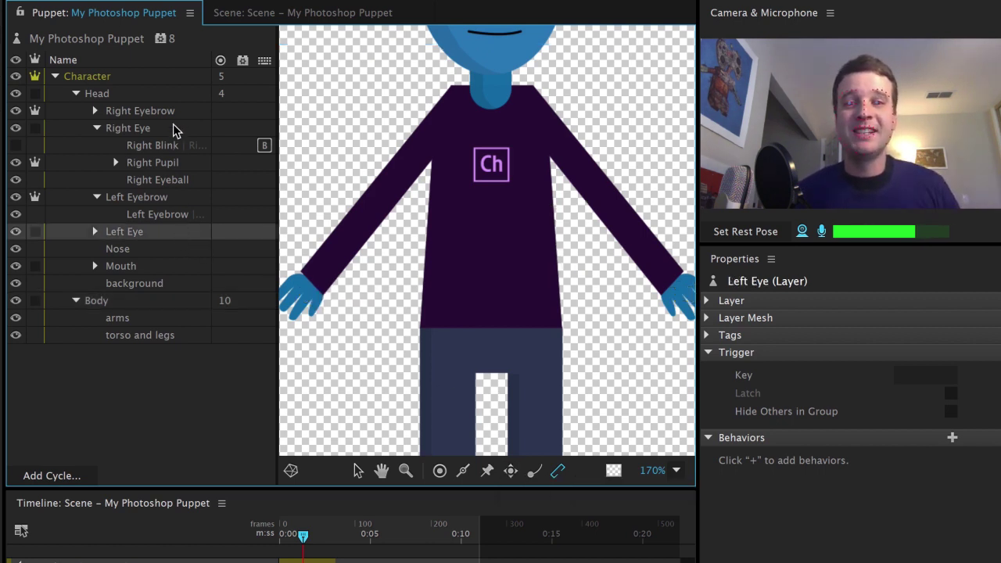
left_click(174, 129)
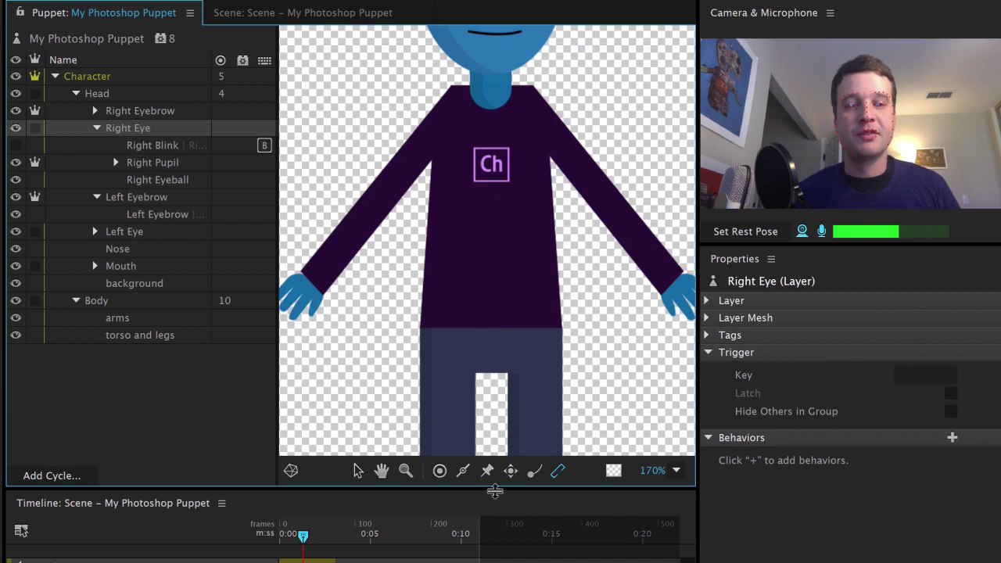
left_click(102, 303)
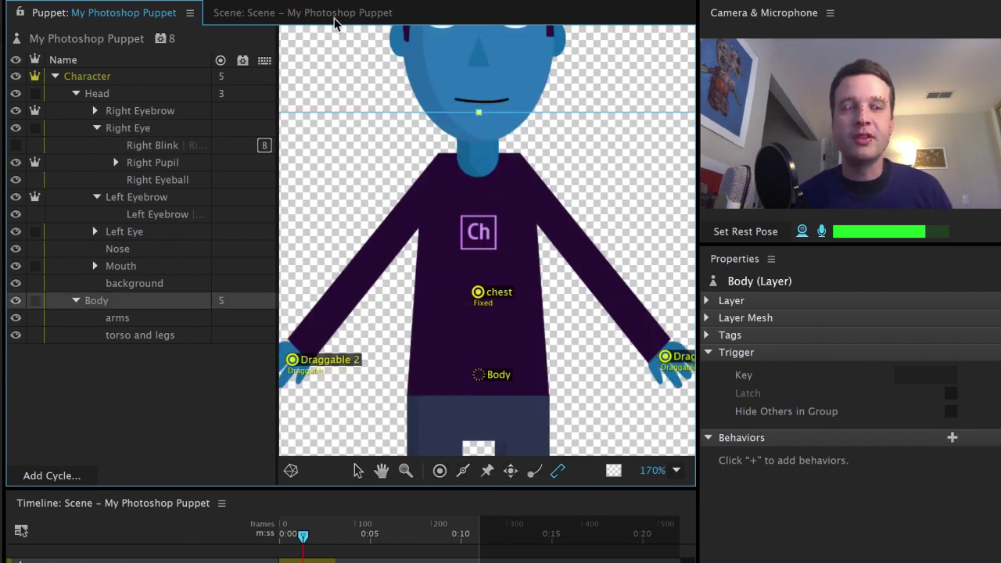
left_click(335, 17)
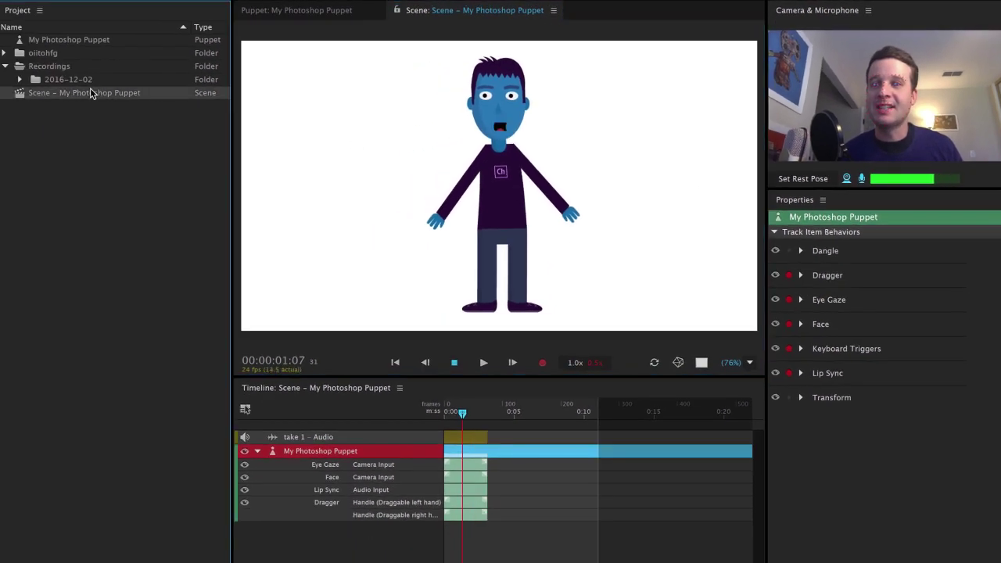
Step: Check the scene's frame rate and size, retake live control of the puppet, and rewind playback
left_click(90, 94)
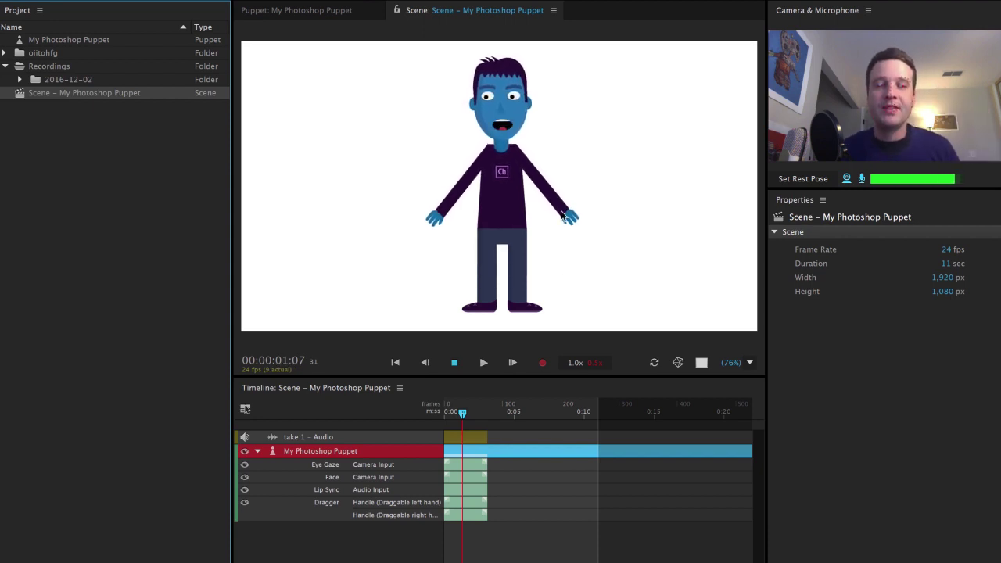
left_click(554, 529)
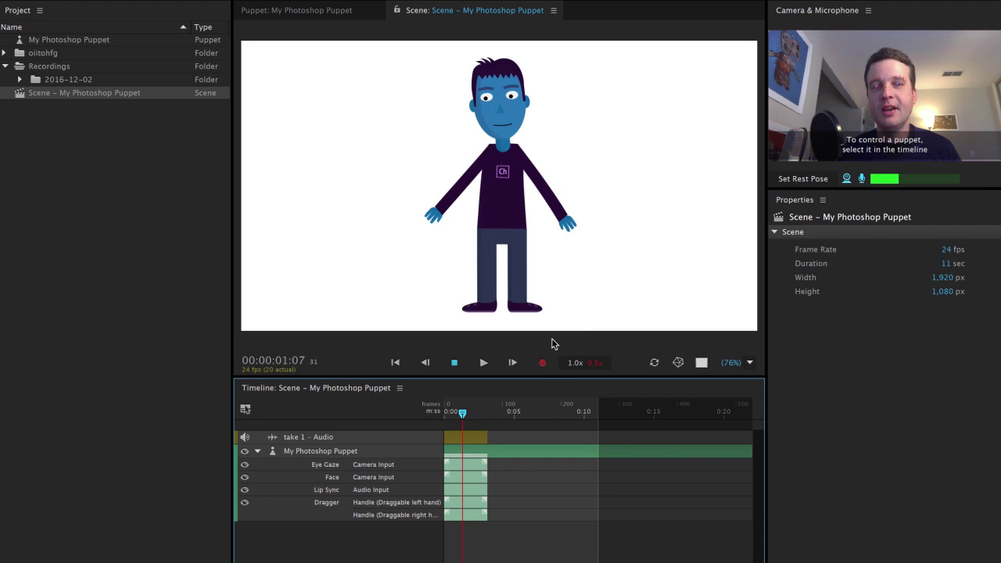
left_click(490, 498)
left_click(531, 412)
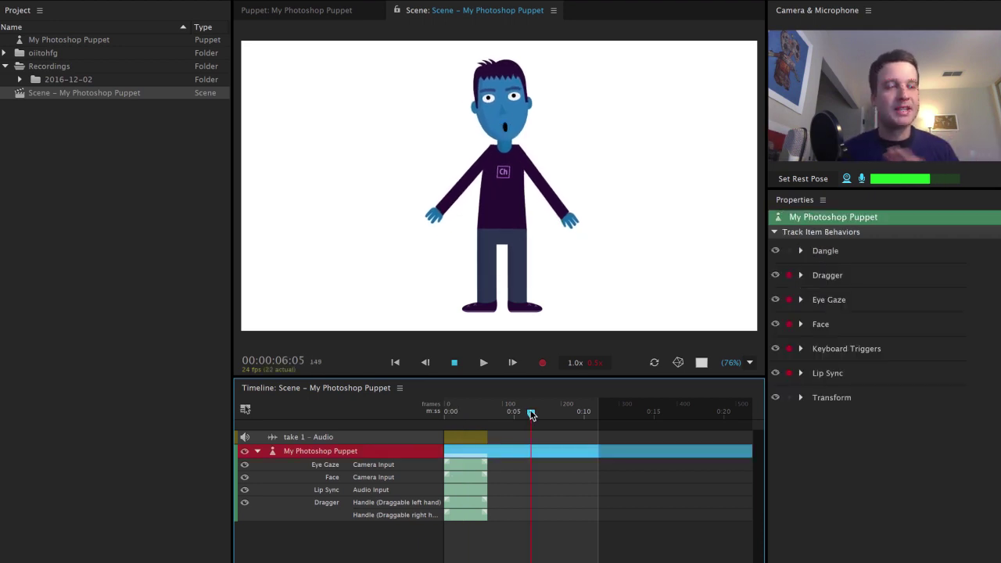
key("Home")
key("space")
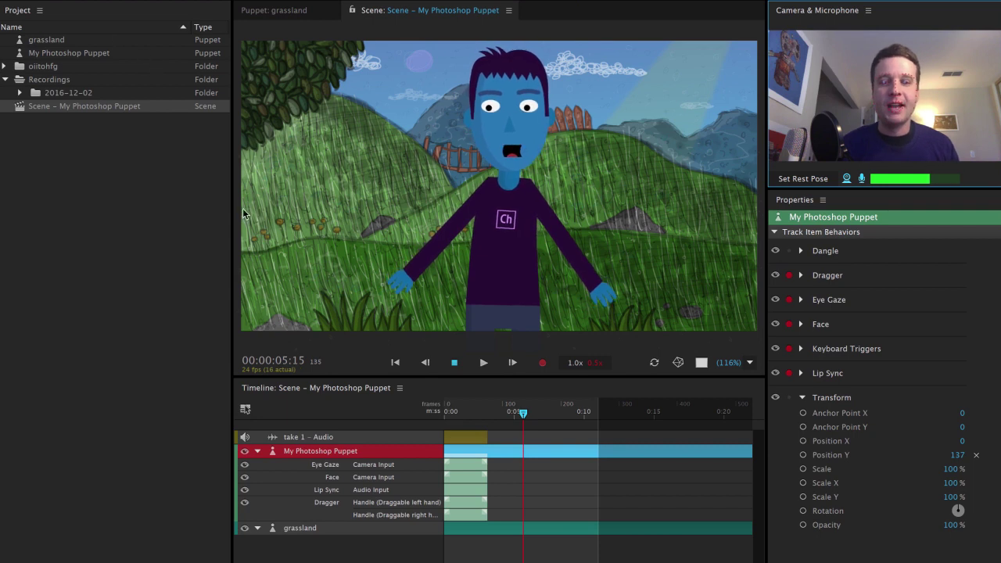
Step: Inspect the grassland background track's properties, then give live control back to My Photoshop Puppet
left_click(377, 532)
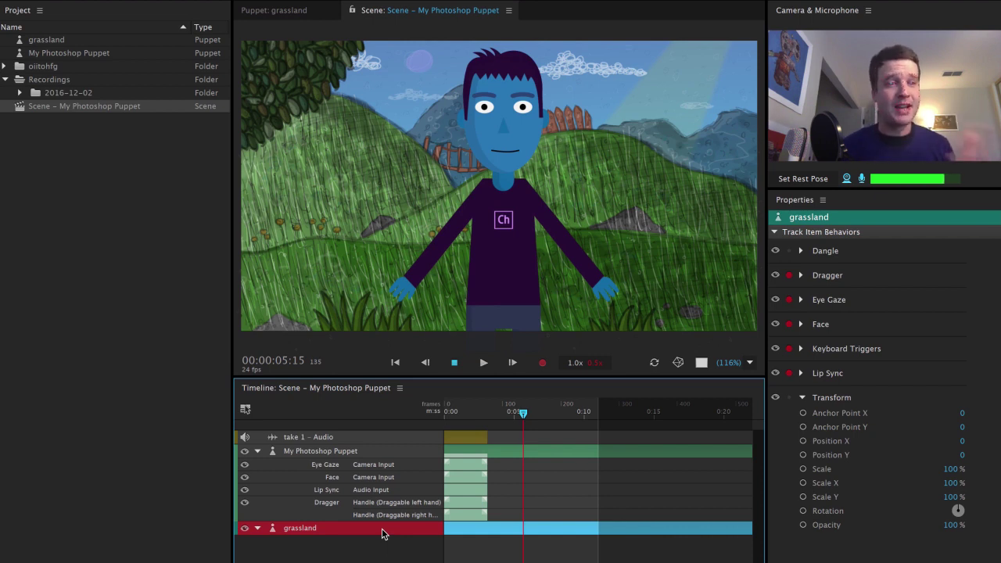
left_click(384, 452)
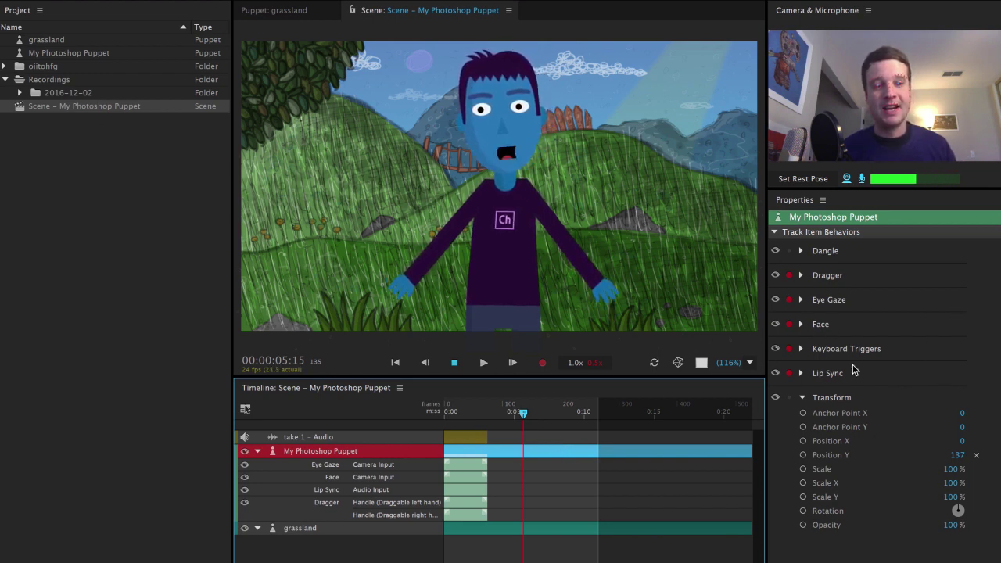
Step: Test Dragger by raising the puppet's right hand, then disarm recording for Dragger and Face
left_click_drag(601, 293, 625, 195)
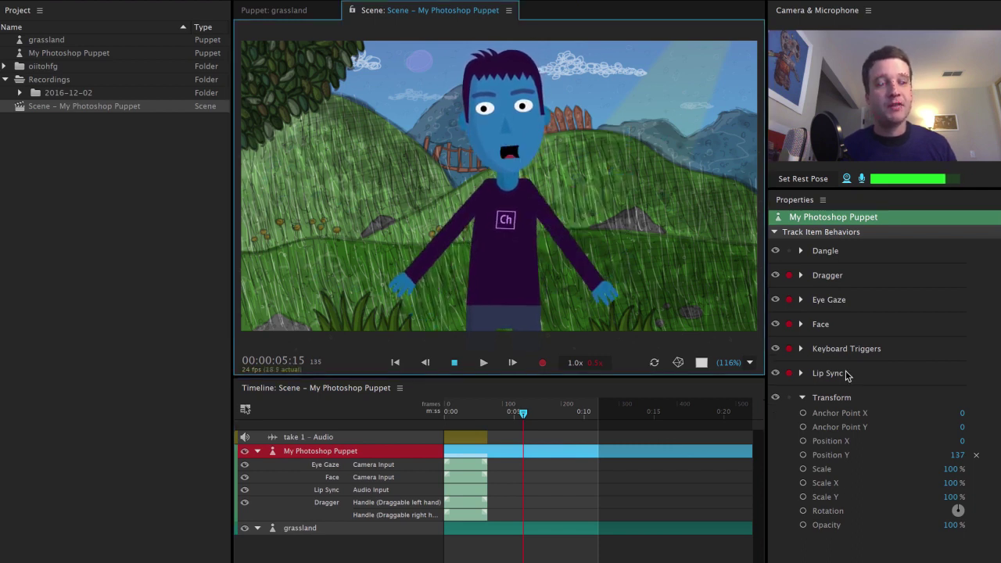
left_click(788, 275)
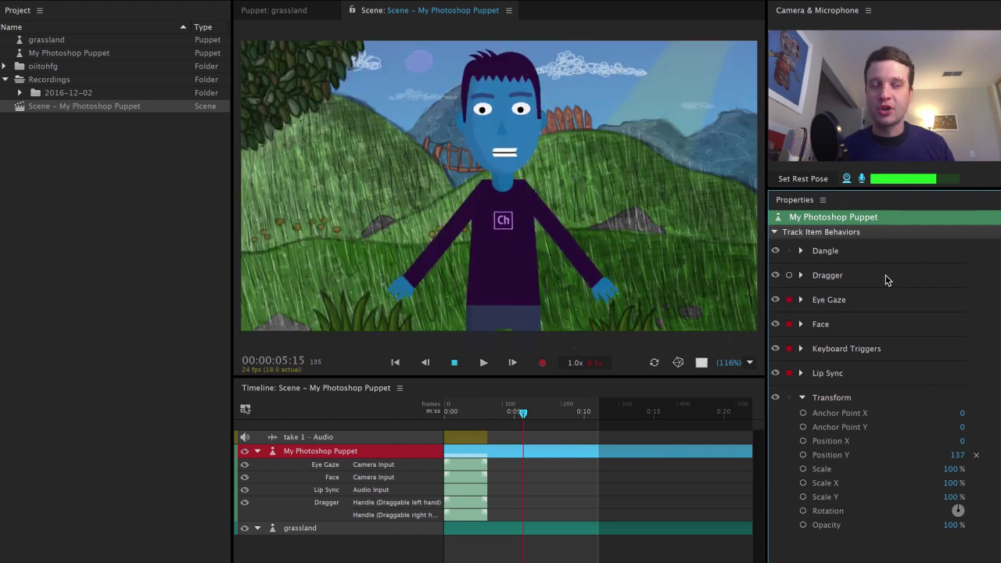
left_click(607, 292)
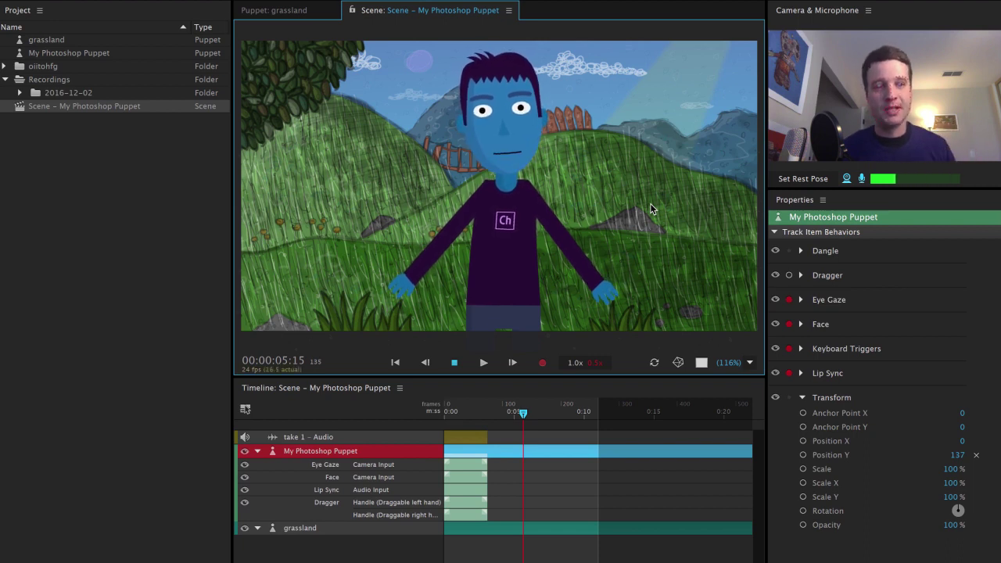
left_click(788, 324)
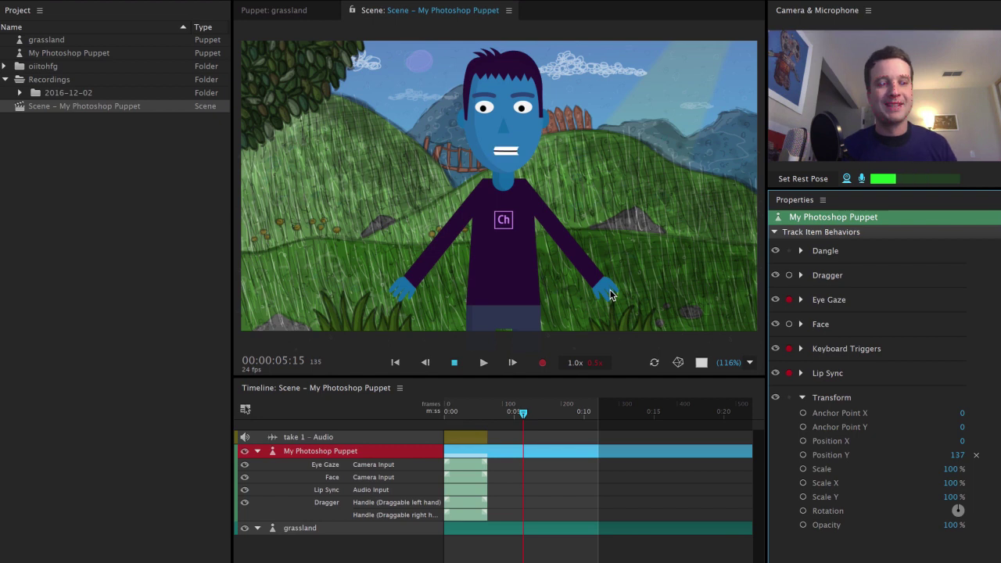
Step: Expand Face to review its Camera Input settings, re-arm it for recording, then collapse it
left_click(800, 323)
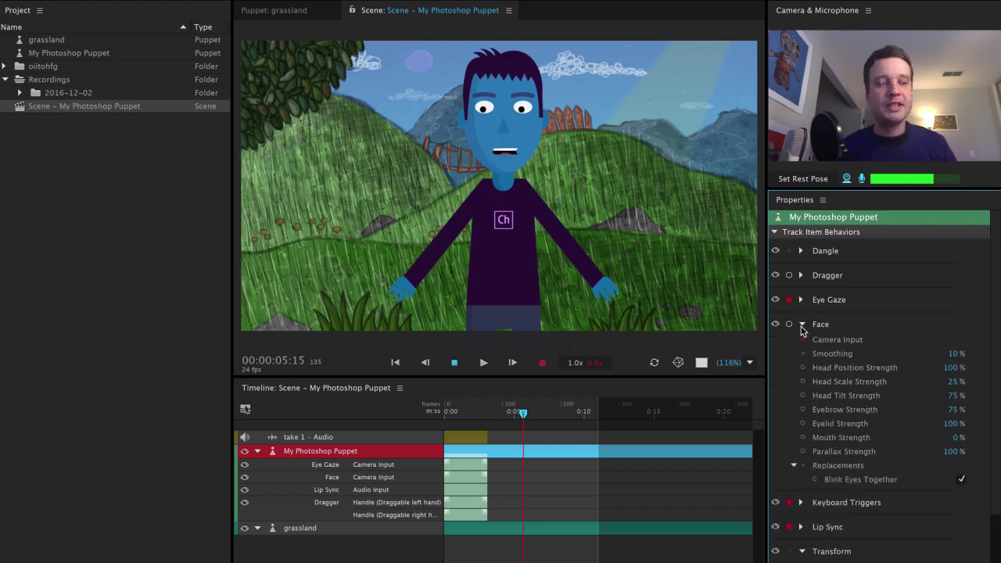
left_click(790, 325)
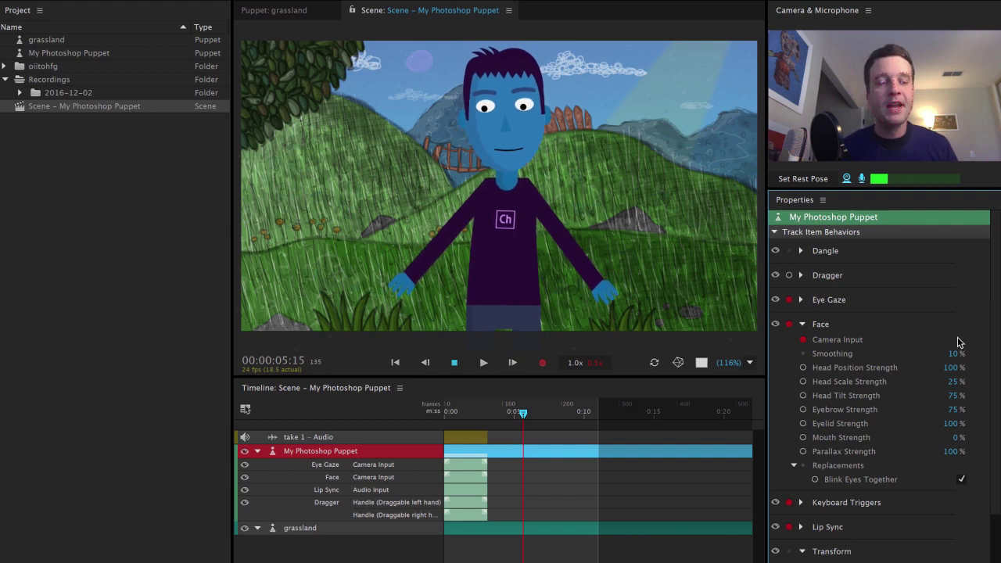
left_click(909, 325)
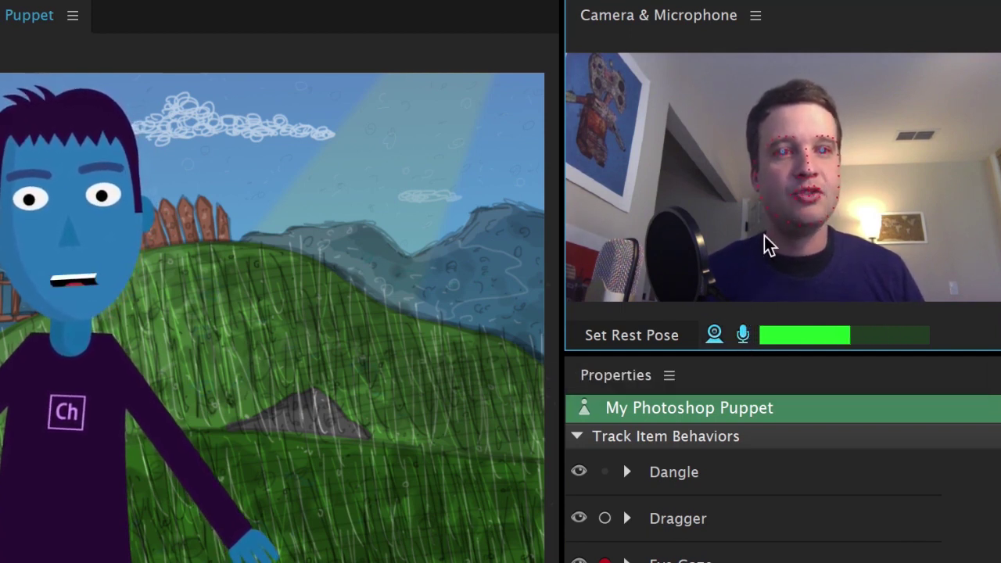
Step: Review the Camera & Microphone panel menu options, such as Pause During Playback, without changes
left_click(756, 15)
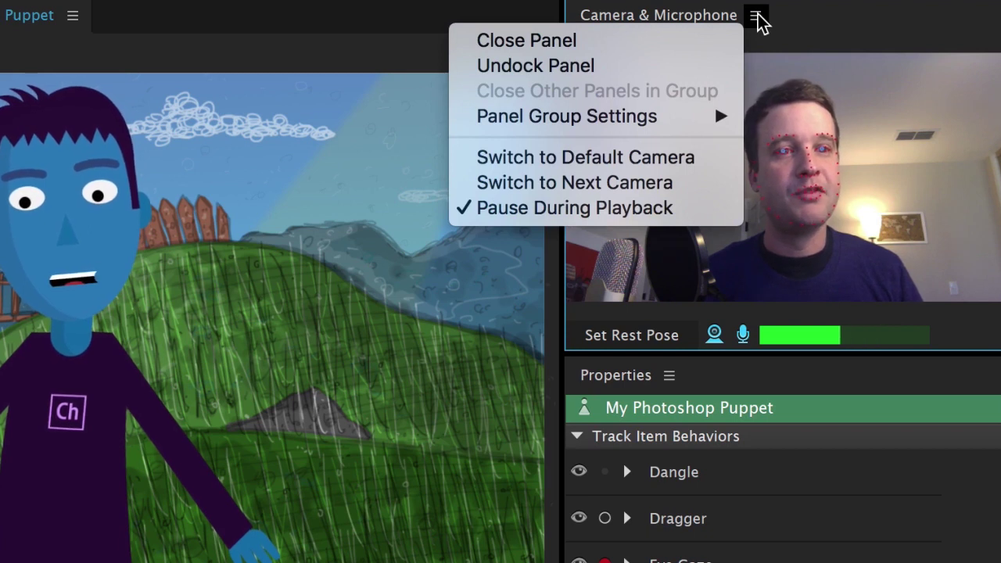
left_click(762, 19)
left_click(759, 17)
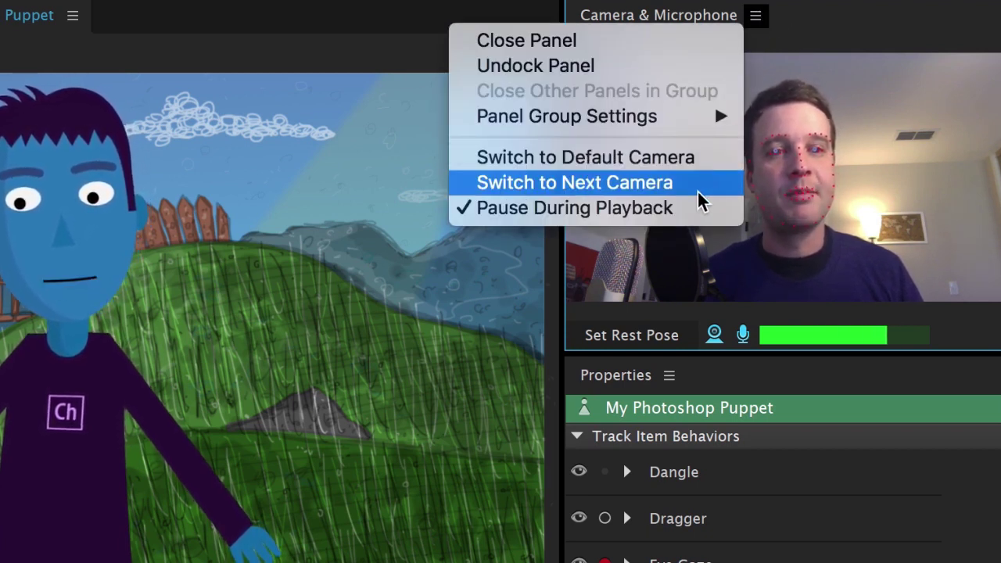
left_click(948, 79)
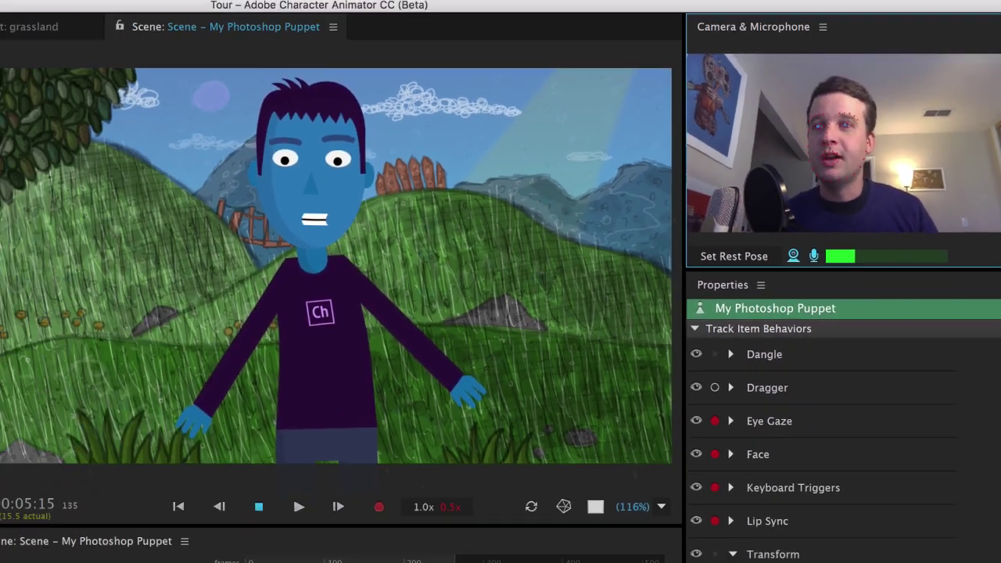
Step: Check the audio Default Input list in Preferences, keeping C_Media USB Audio Device selected
left_click(80, 4)
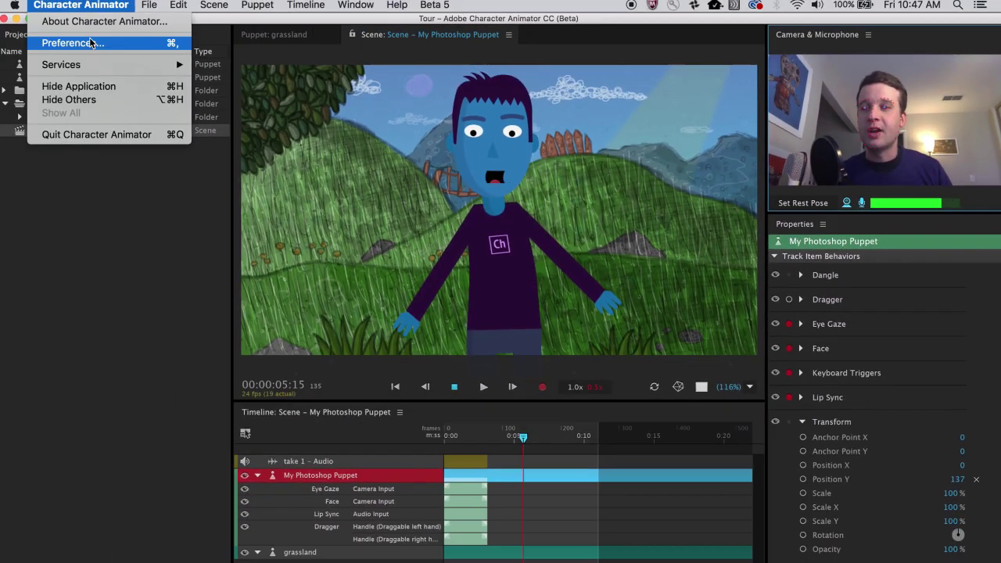
left_click(71, 43)
left_click_drag(533, 177, 377, 104)
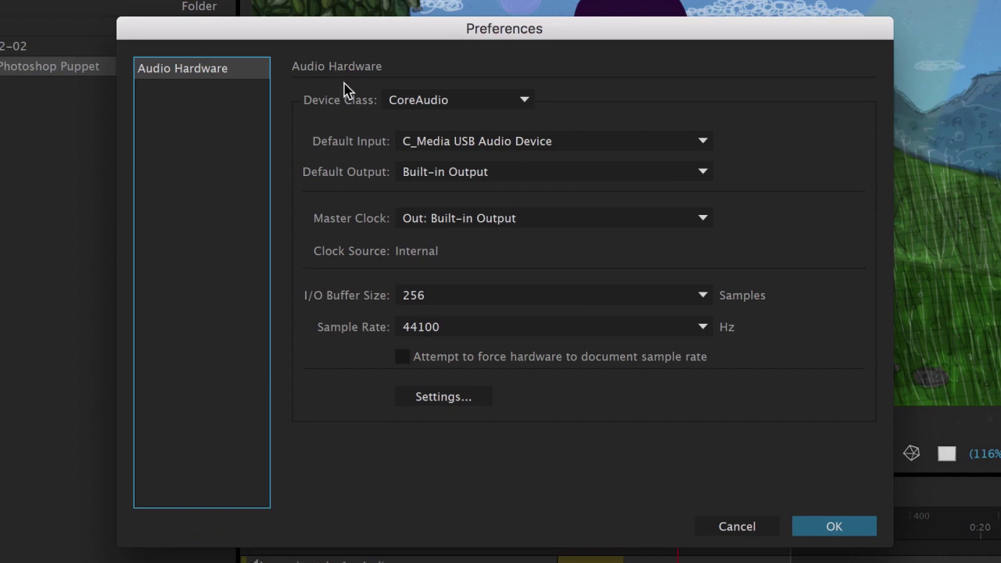
left_click(594, 150)
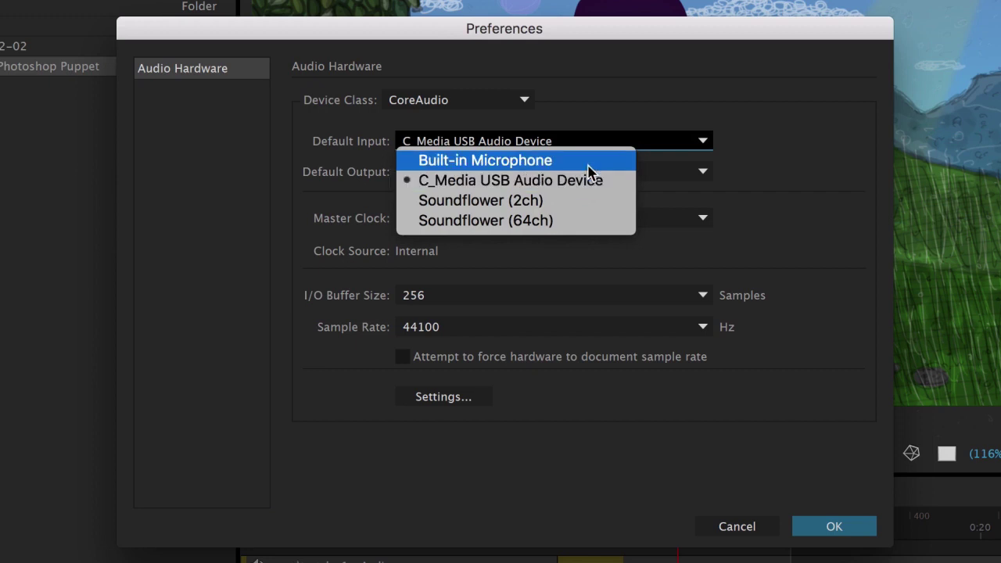
left_click(733, 85)
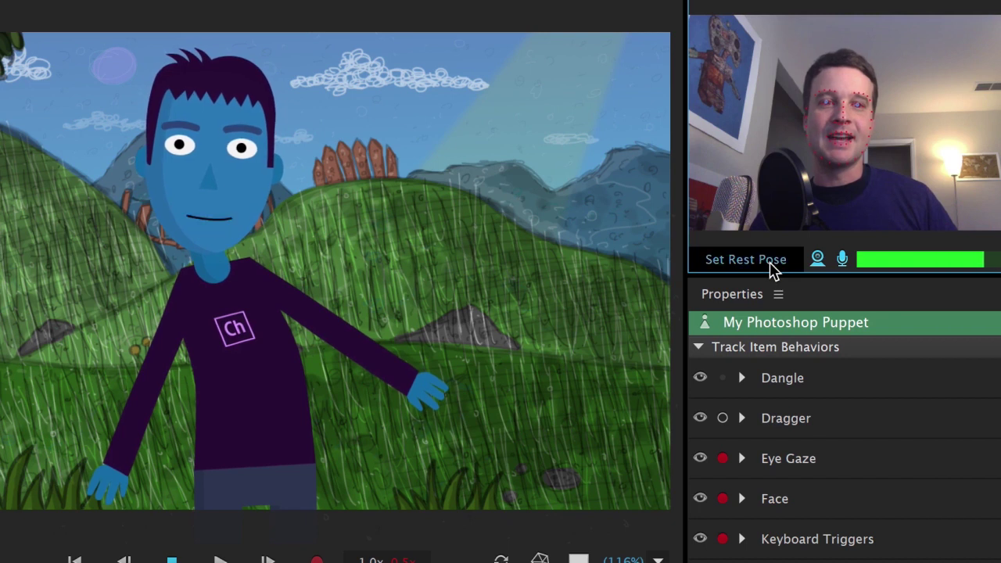
Step: Set the rest pose from a neutral face so the puppet stands upright, then release live control
left_click(774, 266)
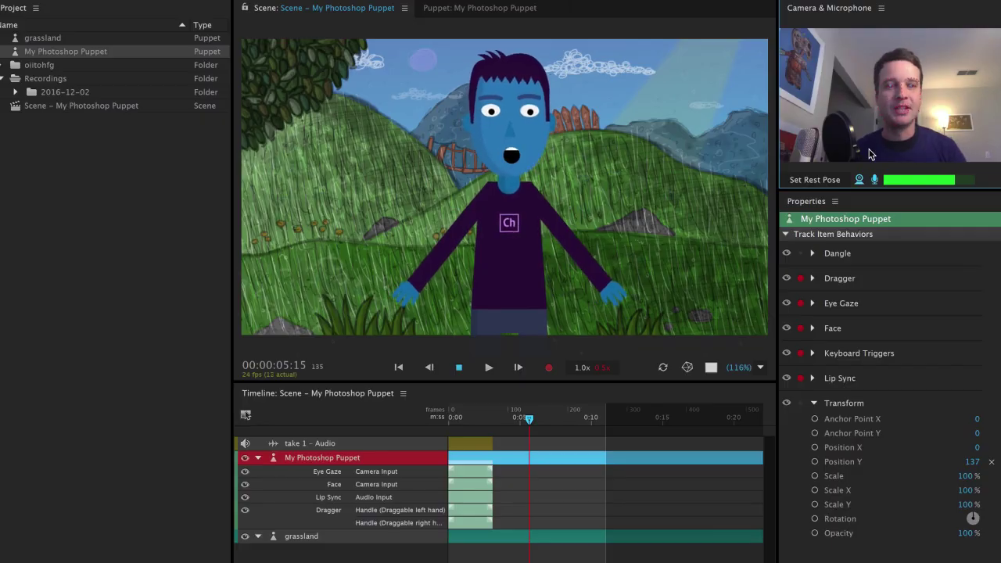
left_click(607, 488)
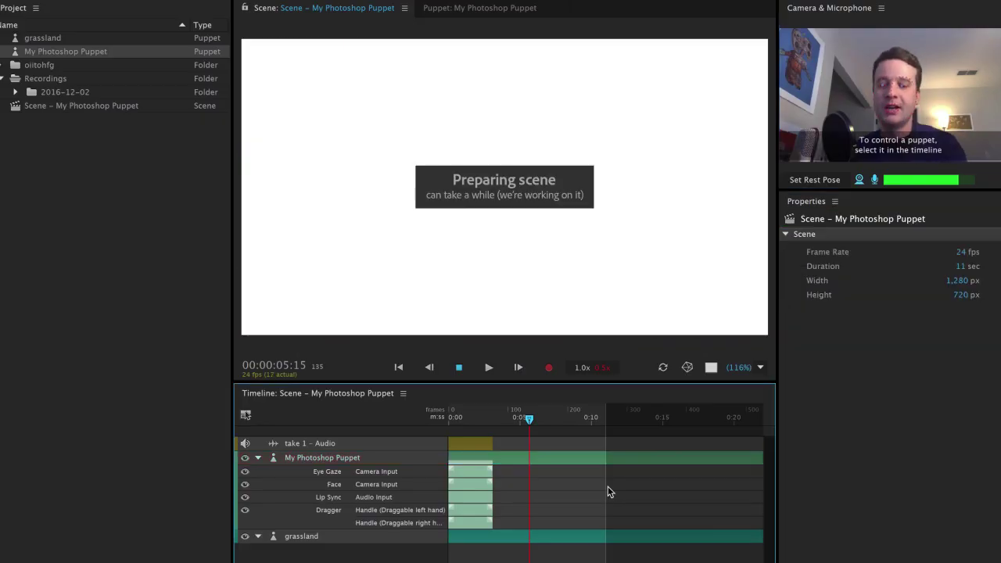
Step: Maximize then restore the Timeline with the ` key, and drag a divider to widen the Scene panel
key("grave")
key("grave")
left_click(404, 458)
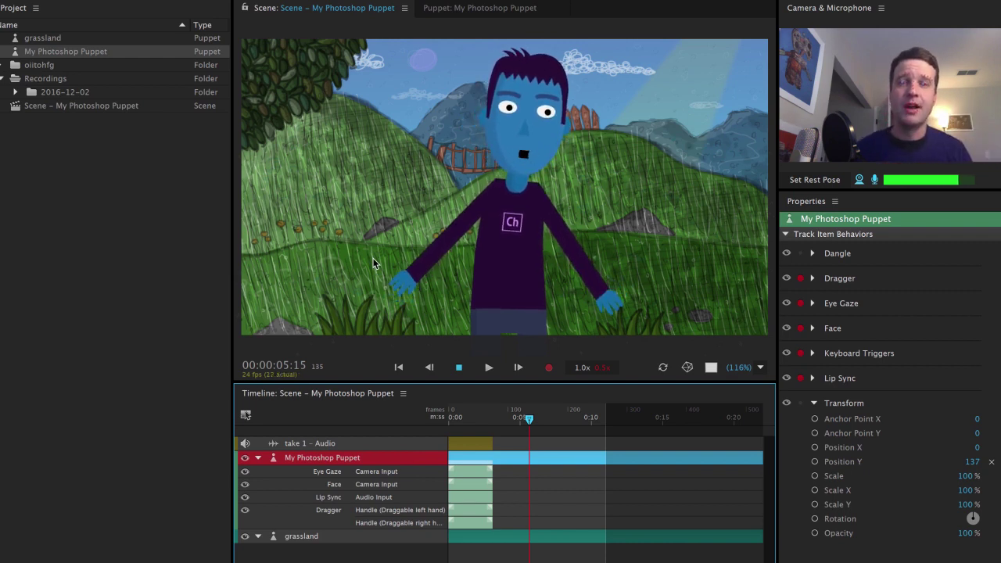
left_click(34, 17)
left_click(259, 151)
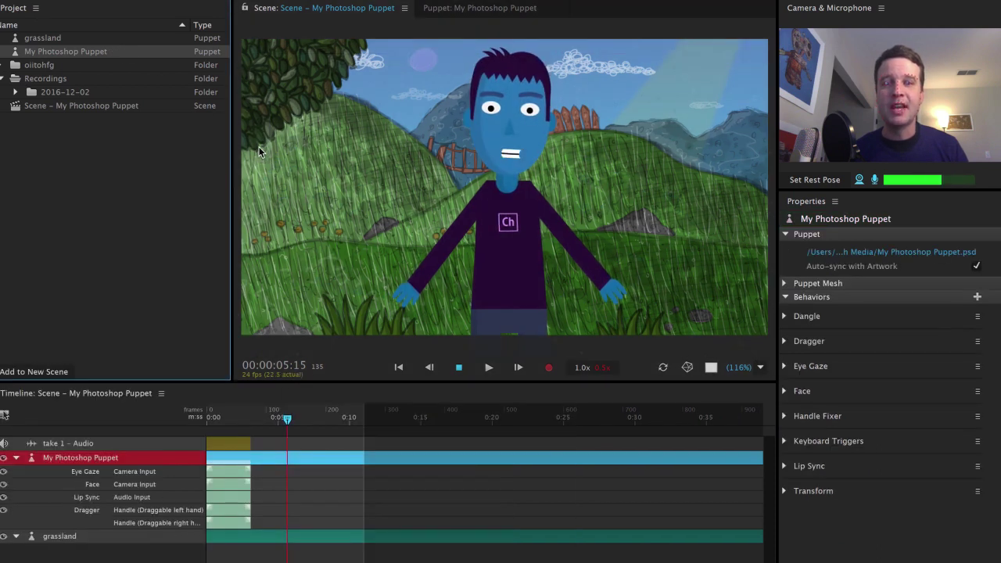
left_click_drag(222, 161, 202, 94)
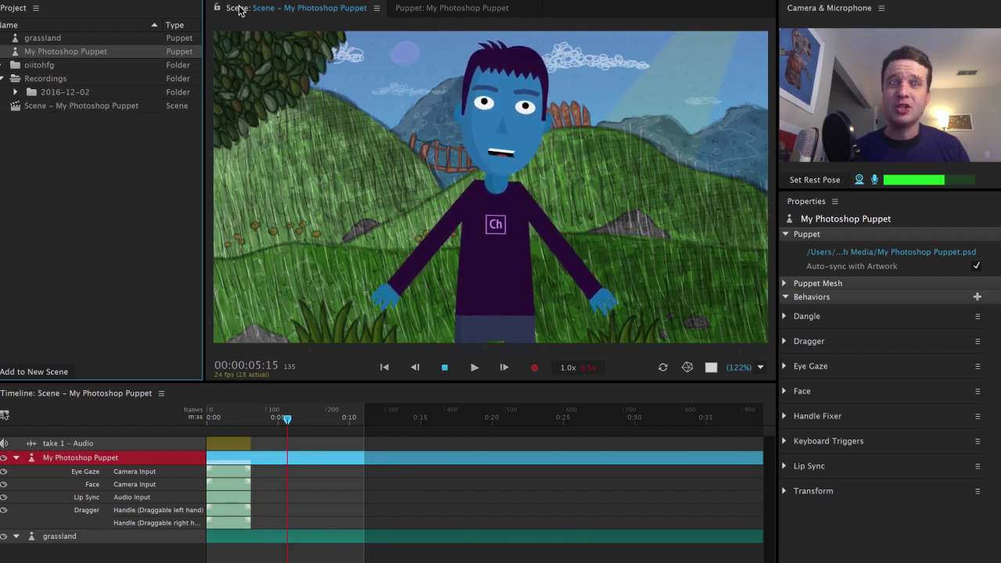
left_click_drag(235, 7, 925, 14)
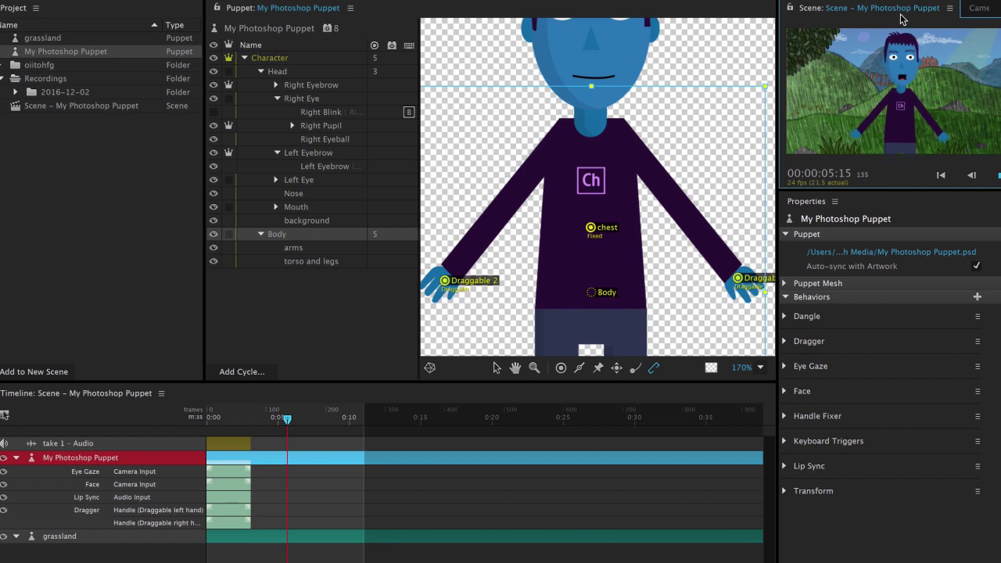